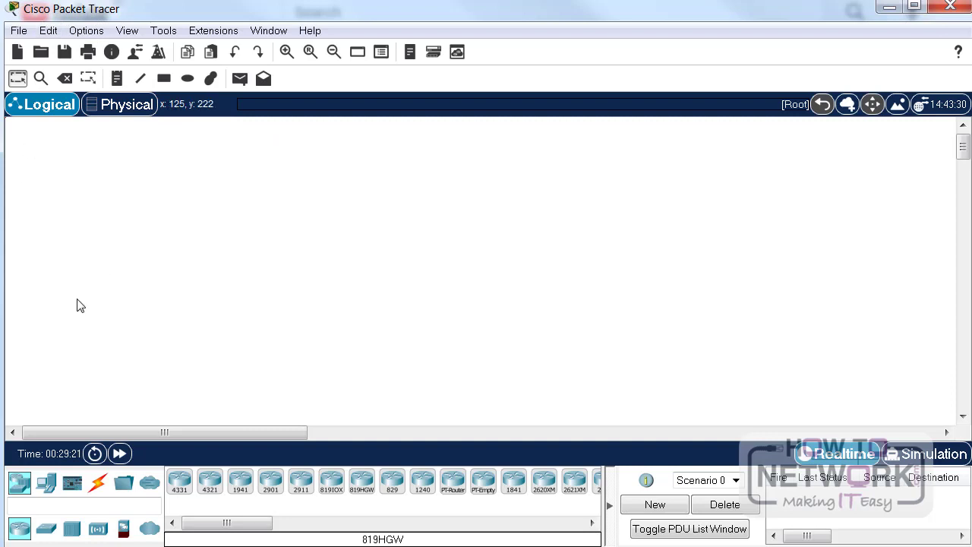
# Browse the device categories, then return to the list of router models.
pyautogui.click(46, 482)
pyautogui.click(72, 482)
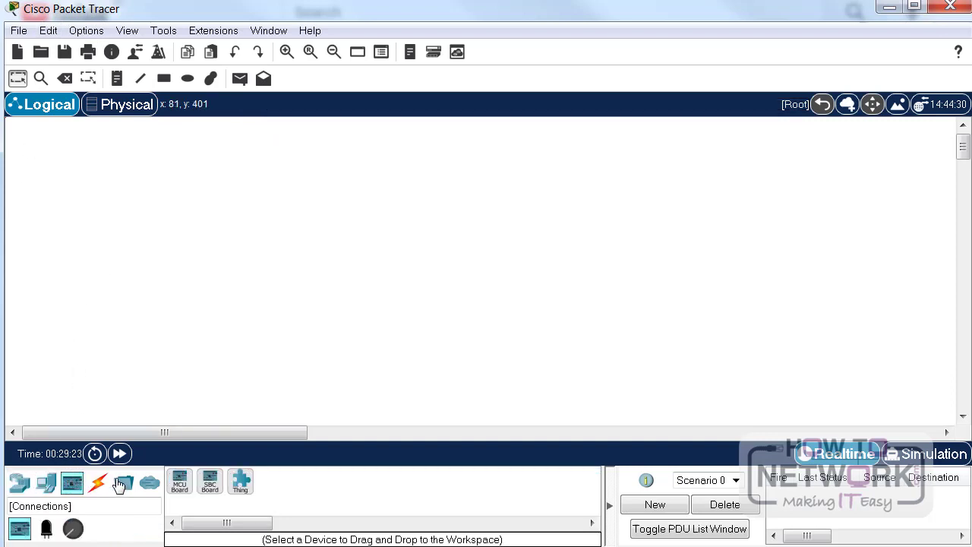
pyautogui.click(124, 482)
pyautogui.click(150, 482)
pyautogui.click(20, 483)
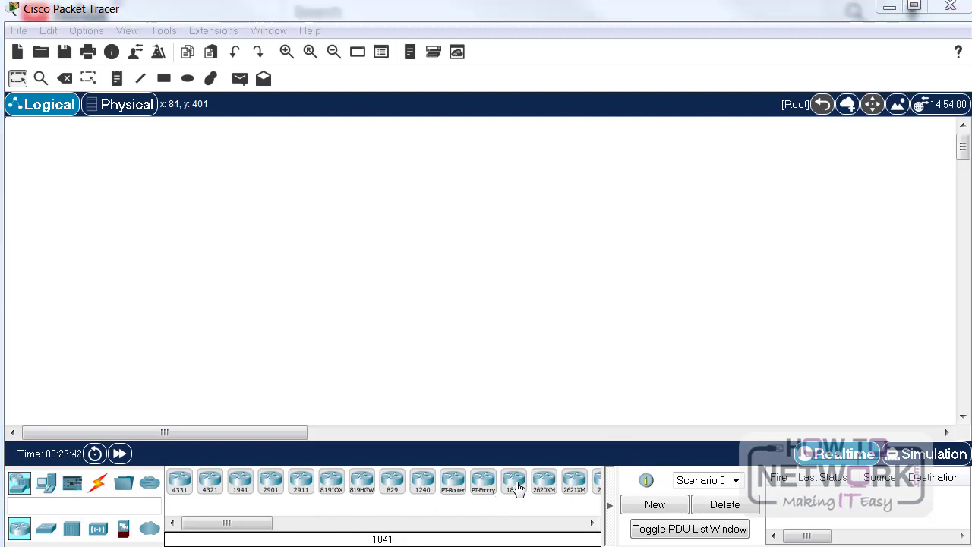
# Place an 1841 router near the workspace centre and a second one to its right.
pyautogui.moveTo(516, 487); pyautogui.dragTo(373, 257)
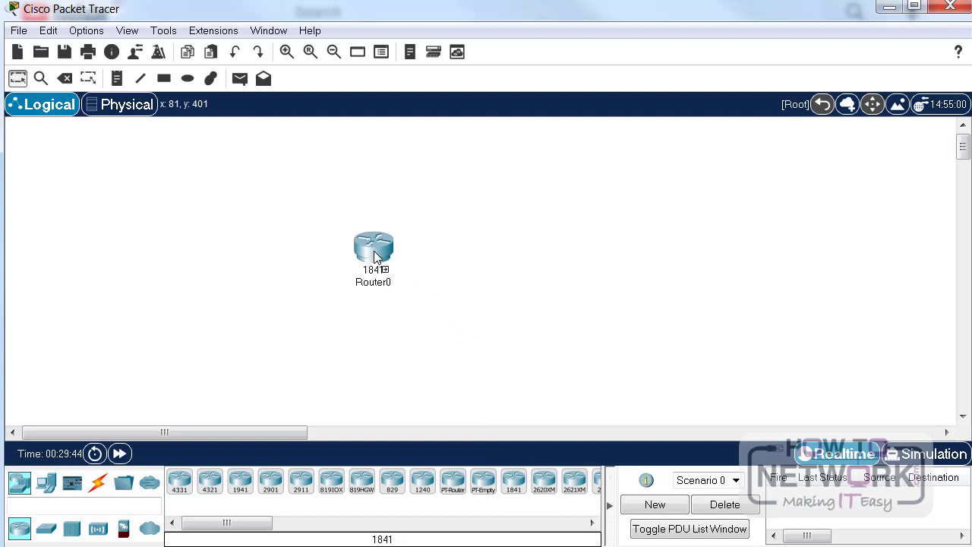
pyautogui.moveTo(514, 485); pyautogui.dragTo(527, 262)
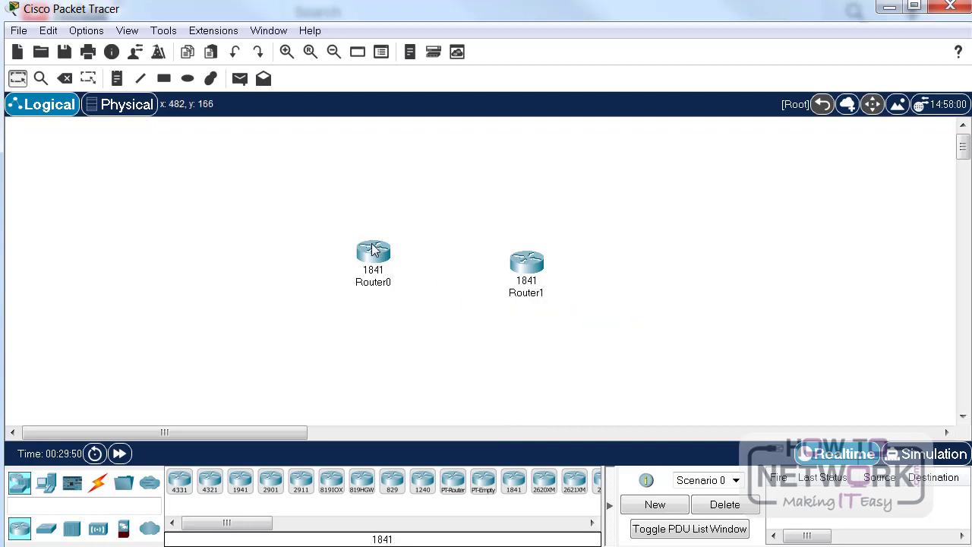
pyautogui.moveTo(372, 249)
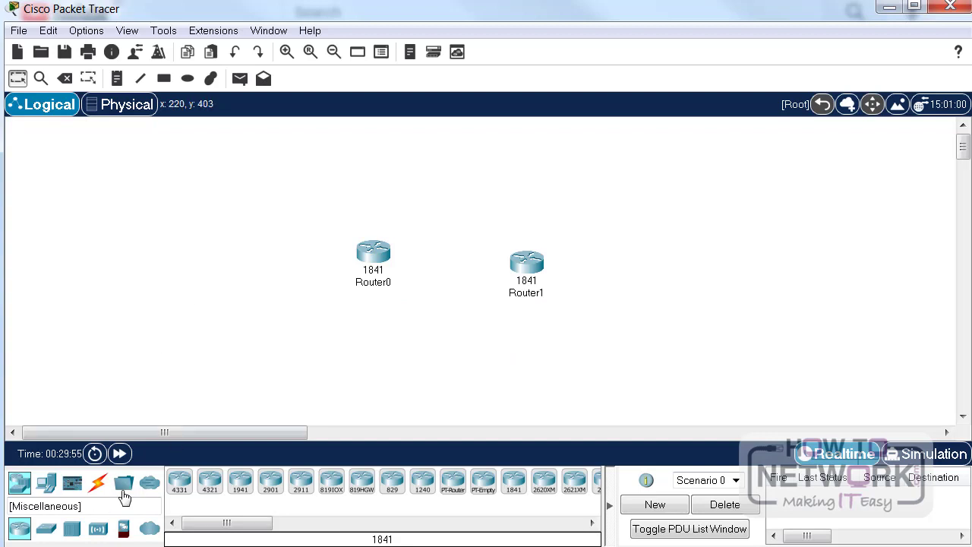
# Run a copper cross-over cable from Router0's FastEthernet0/0 to Router1's FastEthernet0/0.
pyautogui.click(99, 484)
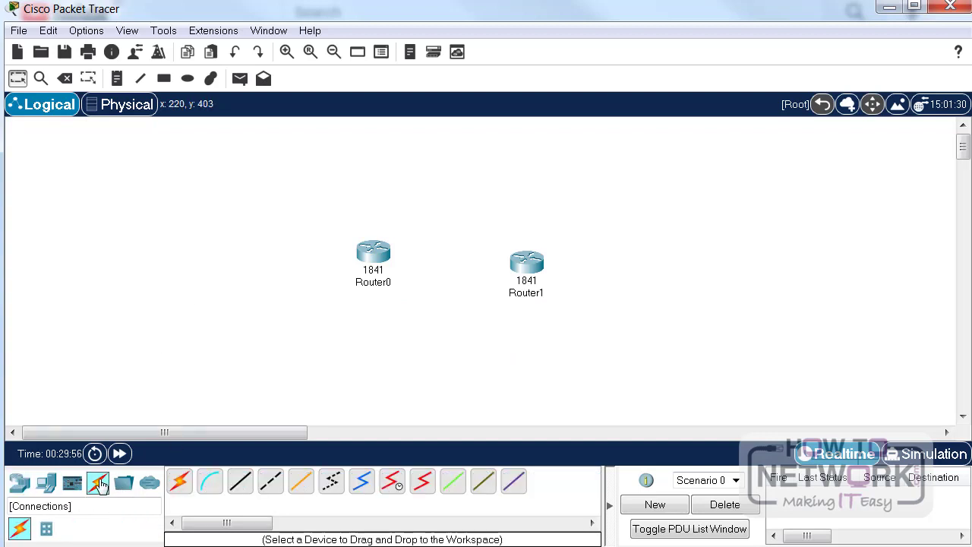
pyautogui.click(272, 486)
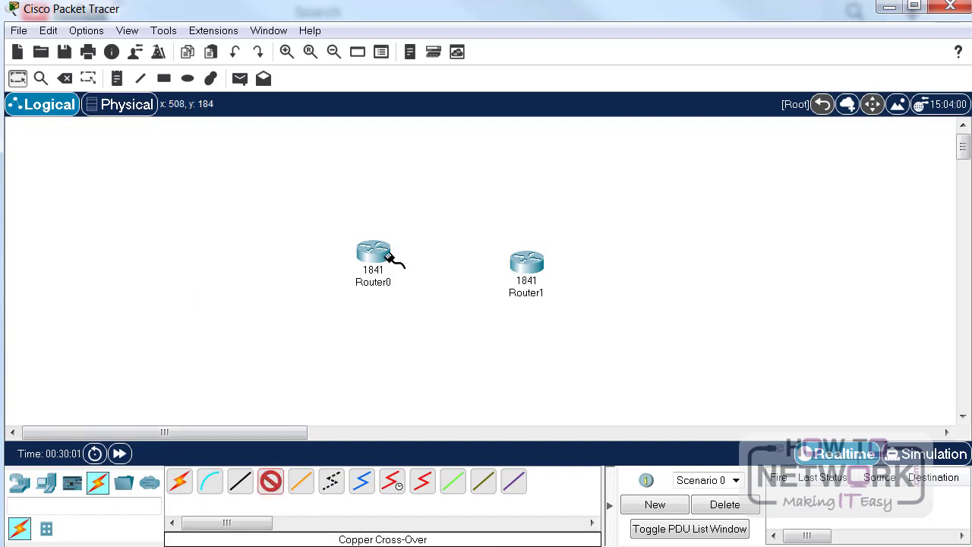
pyautogui.click(384, 255)
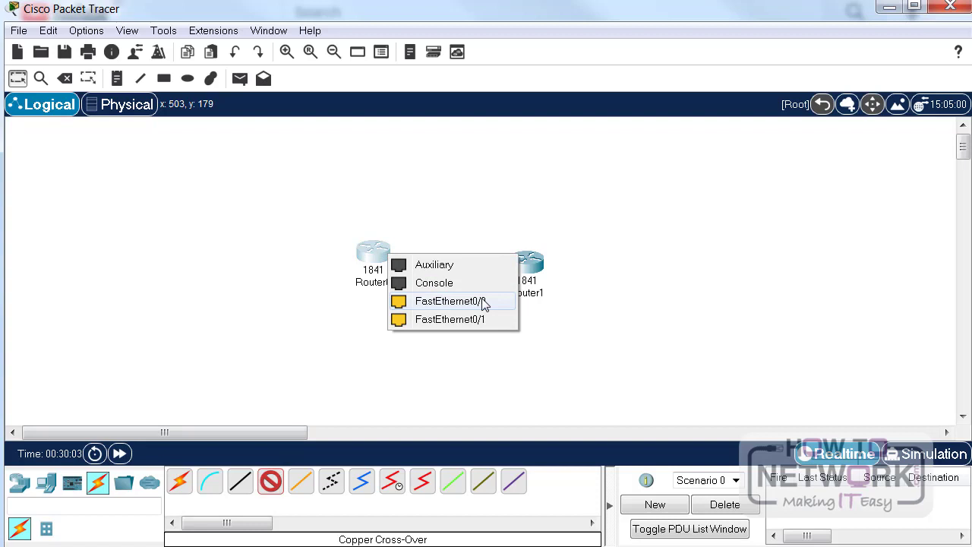
pyautogui.click(461, 307)
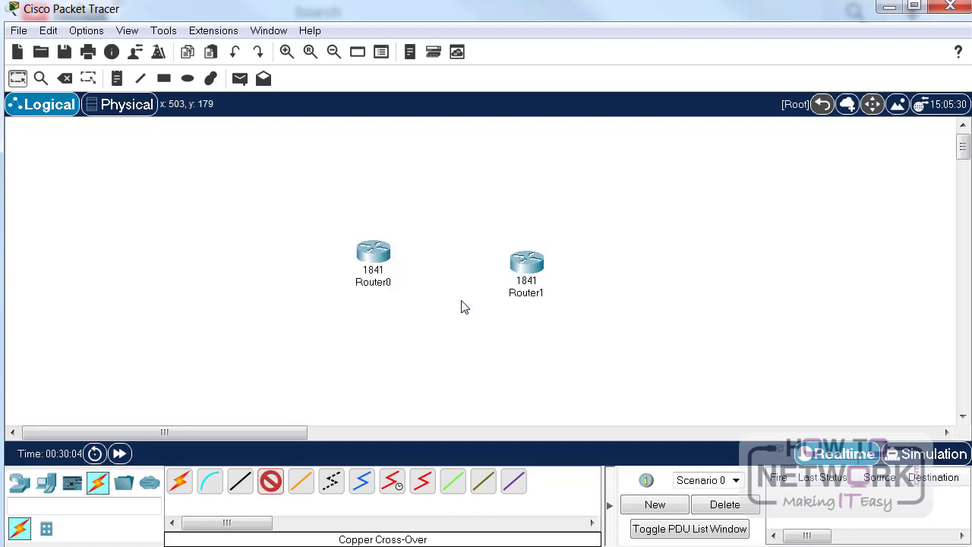
pyautogui.click(527, 262)
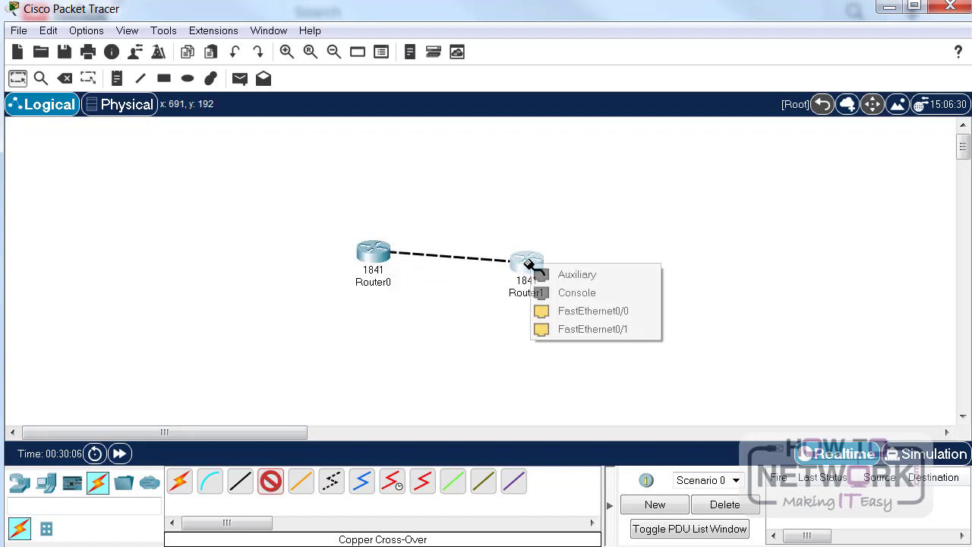
pyautogui.click(622, 313)
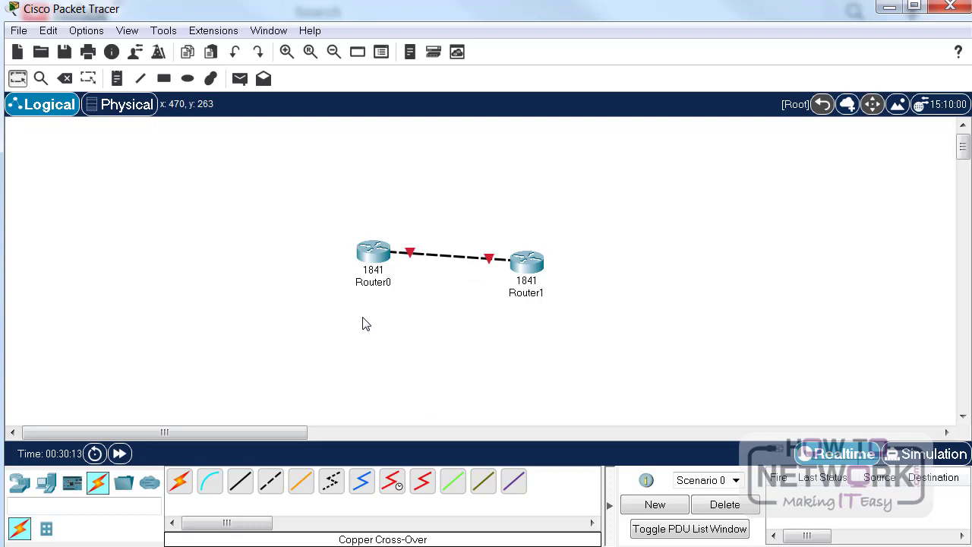
# Open Router0's CLI tab in a window moved left and widened.
pyautogui.click(374, 260)
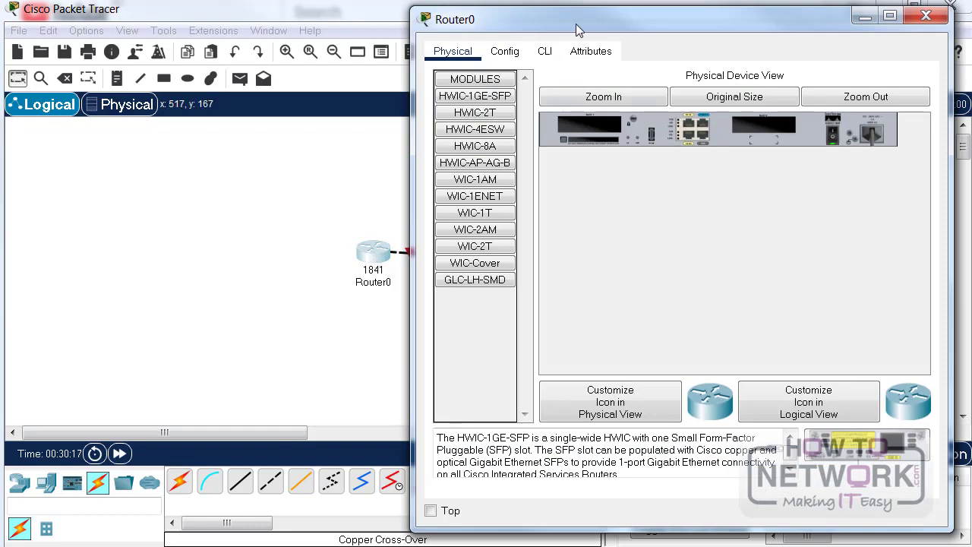
pyautogui.moveTo(577, 29); pyautogui.dragTo(189, 19)
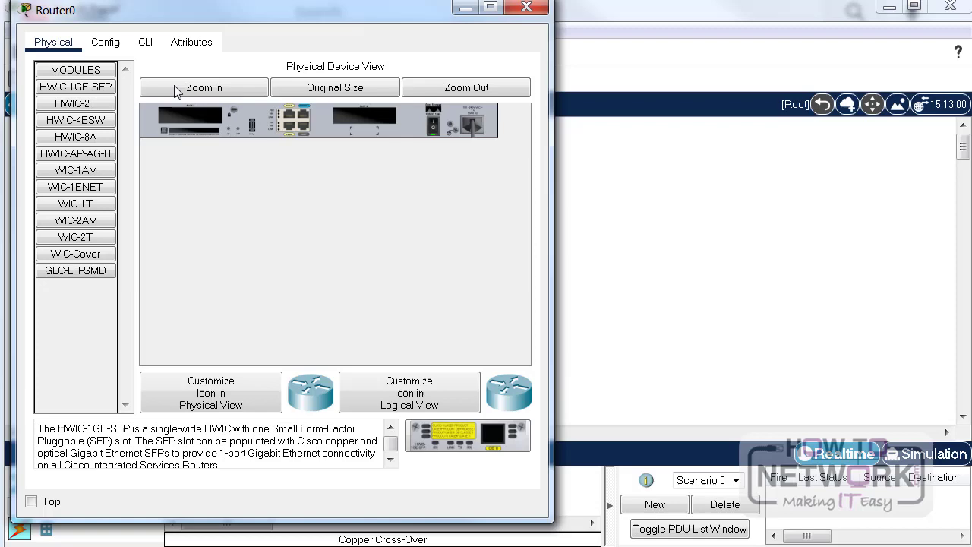
pyautogui.click(146, 43)
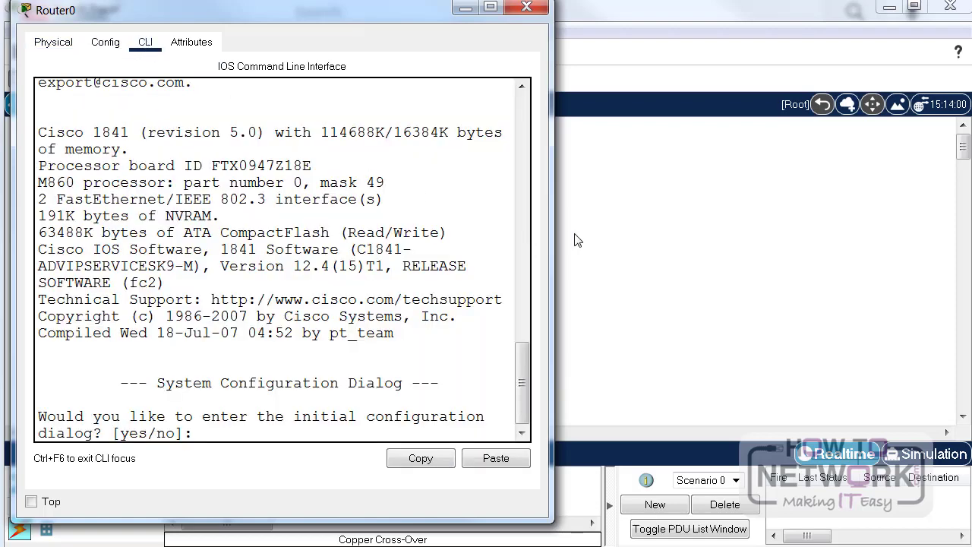
pyautogui.moveTo(554, 233); pyautogui.dragTo(961, 260)
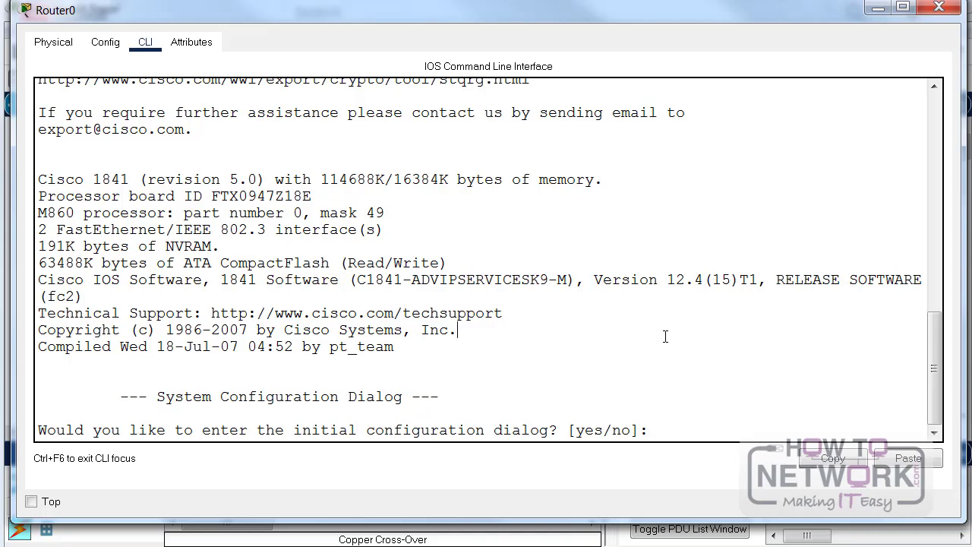
# Answer 'no' to the initial configuration dialog to reach the Router> prompt.
pyautogui.write('no')
pyautogui.press('Return')
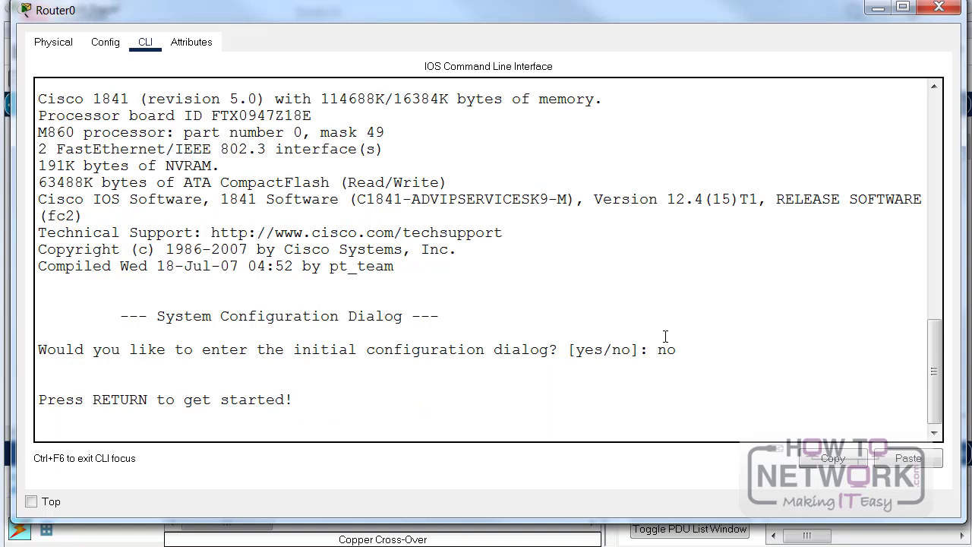
pyautogui.press('Return')
pyautogui.press('Return')
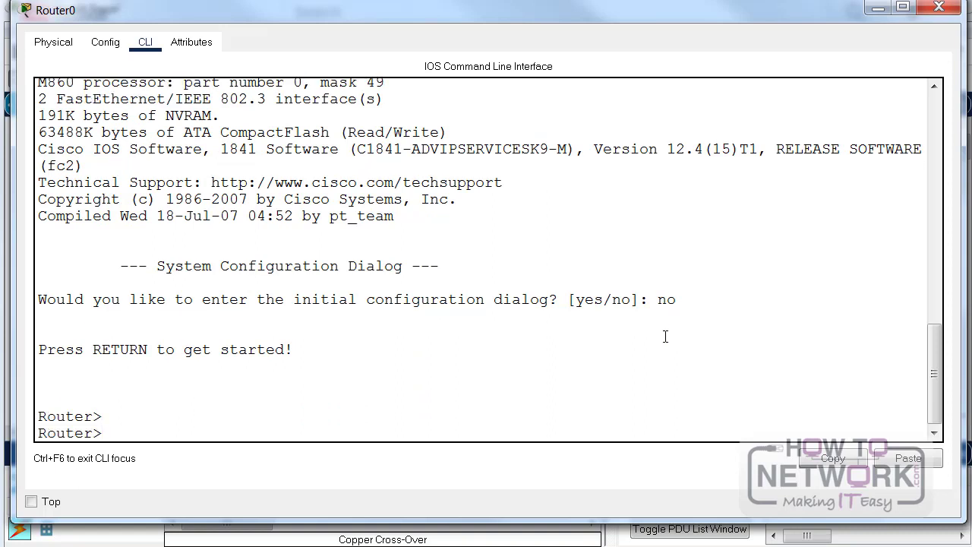
# Enter privileged mode with enable and run show ip interface brief.
pyautogui.write('enable')
pyautogui.press('Return')
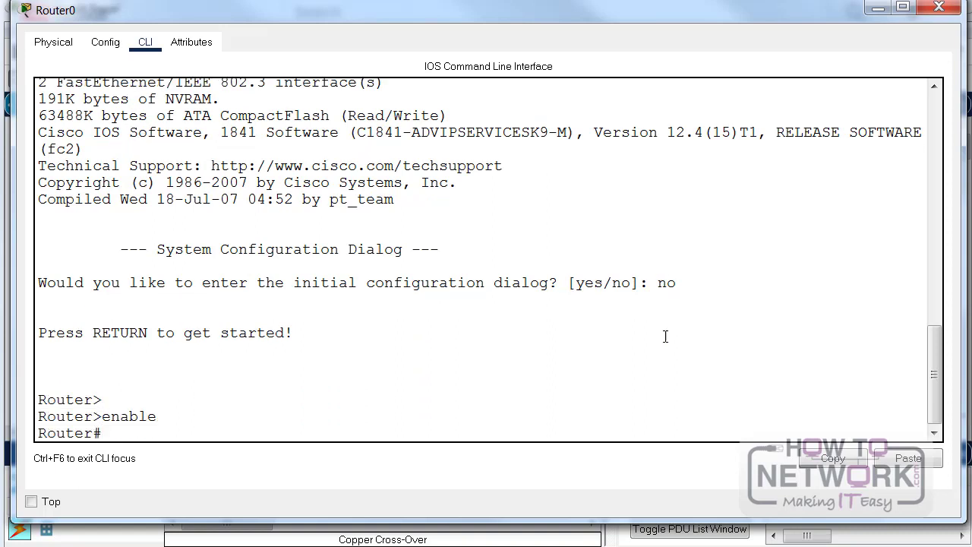
pyautogui.write('show ip interface brief')
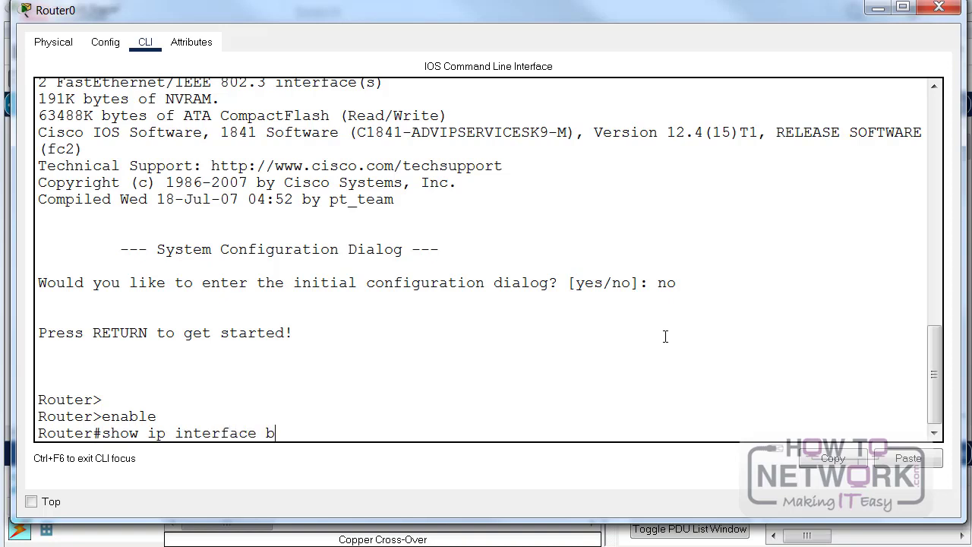
pyautogui.press('Return')
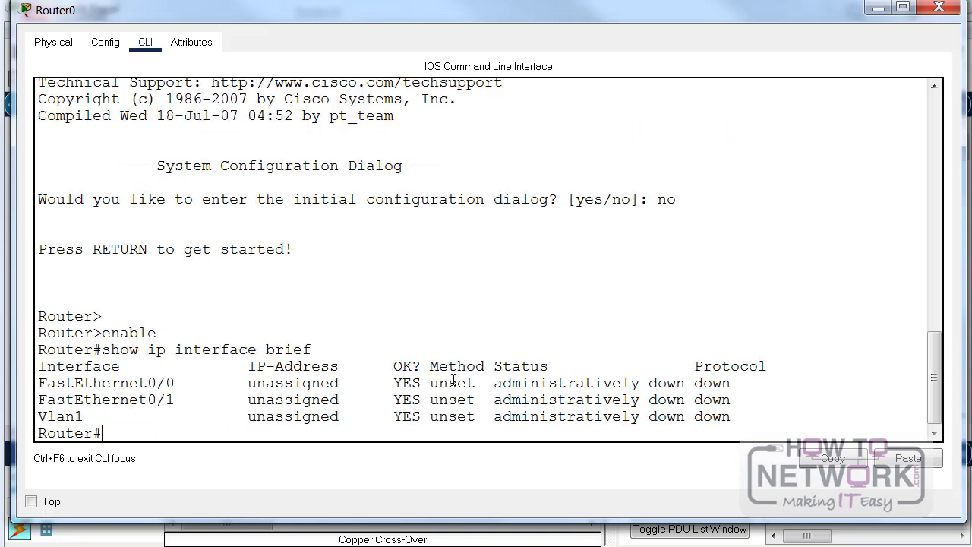
# Highlight the FastEthernet0/0 row, the IP-Address heading and its unassigned address.
pyautogui.moveTo(41, 383); pyautogui.dragTo(736, 382)
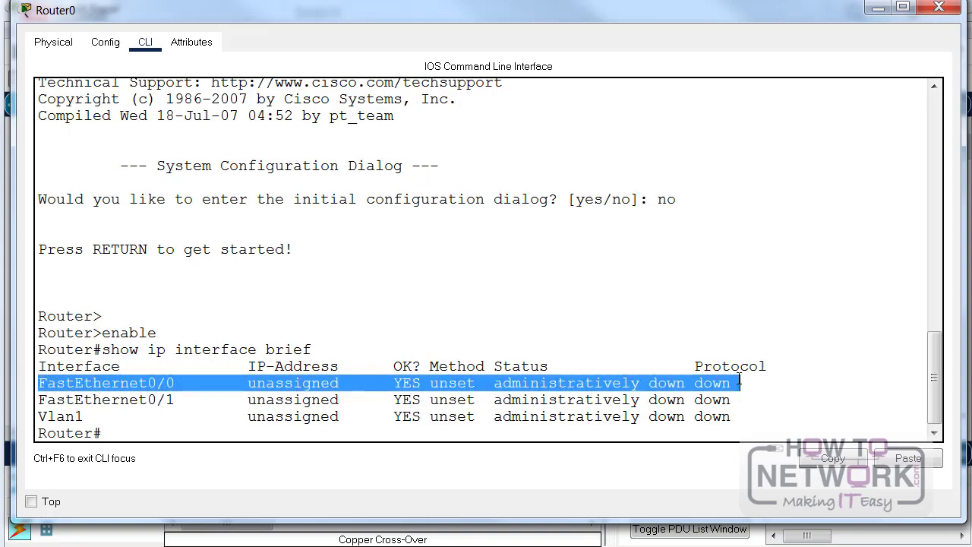
pyautogui.click(494, 368)
pyautogui.moveTo(245, 370); pyautogui.dragTo(320, 368)
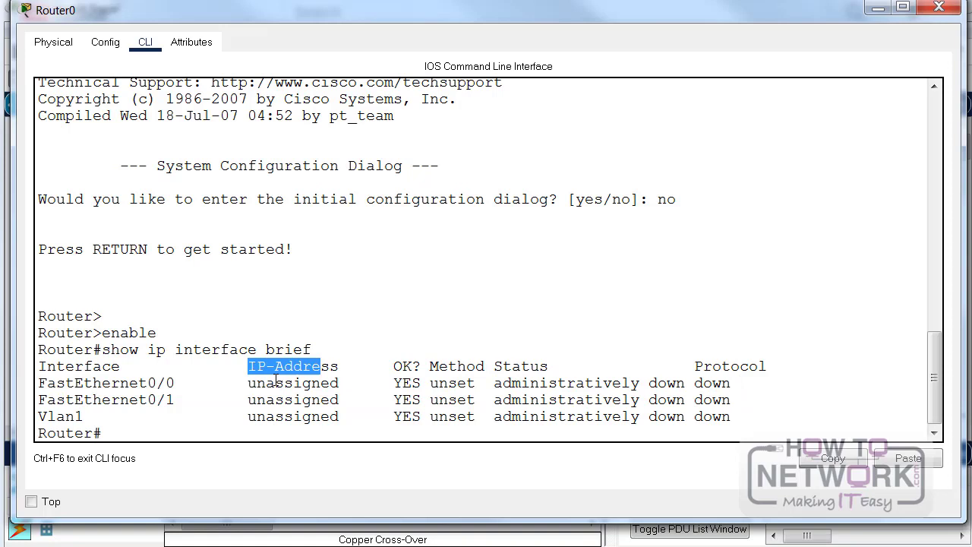
pyautogui.moveTo(247, 383); pyautogui.dragTo(347, 383)
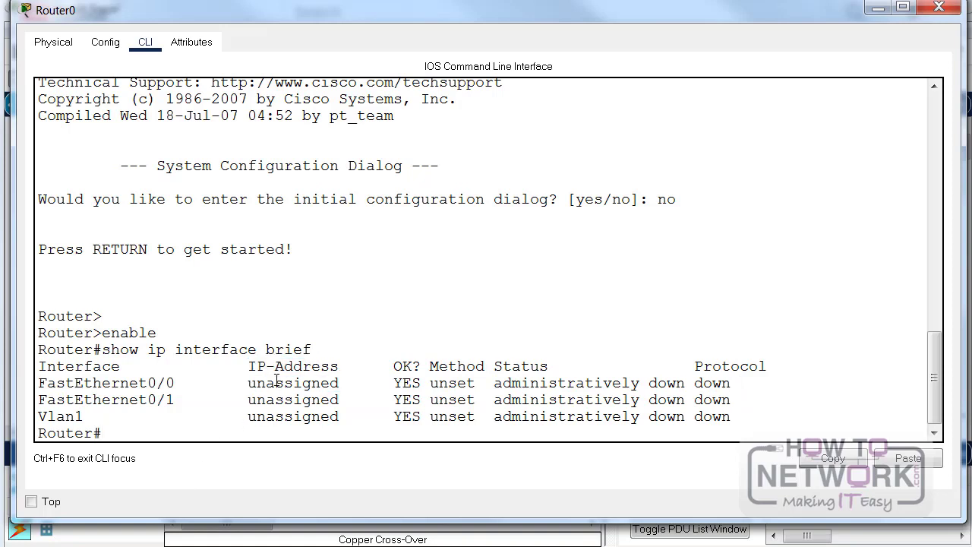
# From config t, assign interface f0/0 192.168.1.1 255.255.255.0 and issue no shutdown.
pyautogui.write('config t')
pyautogui.press('Return')
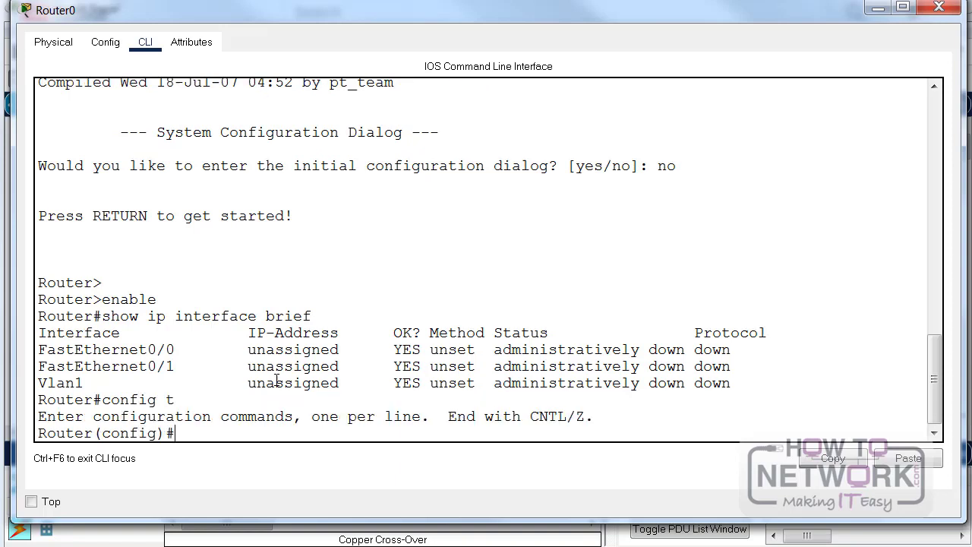
pyautogui.write('interface f0/0')
pyautogui.press('Return')
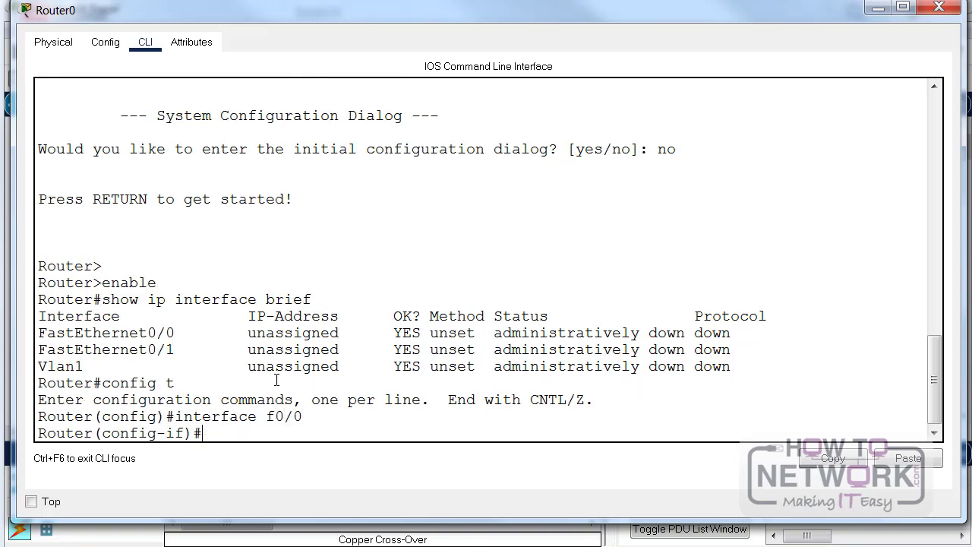
pyautogui.write('ip address 192')
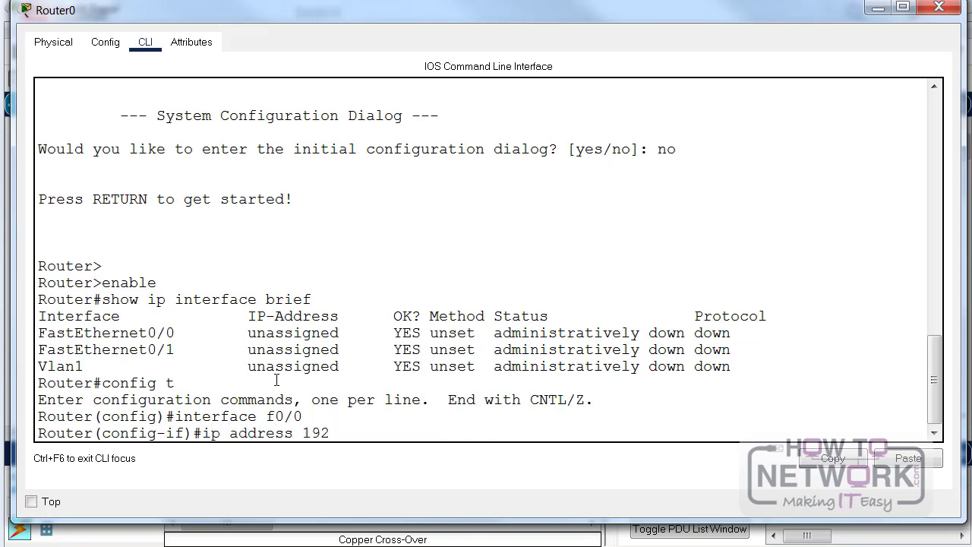
pyautogui.write('.168.1.1 255.255')
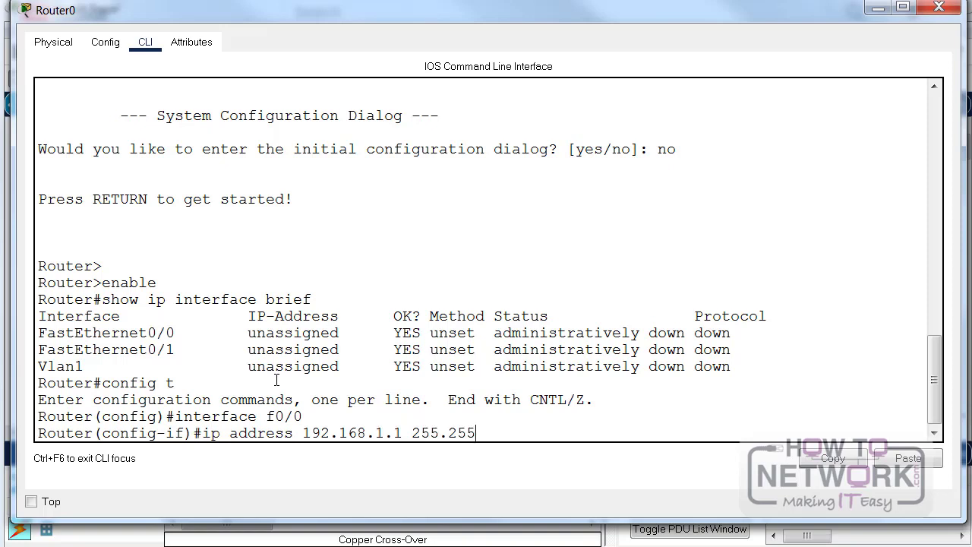
pyautogui.write('.255.0')
pyautogui.press('Return')
pyautogui.write('no')
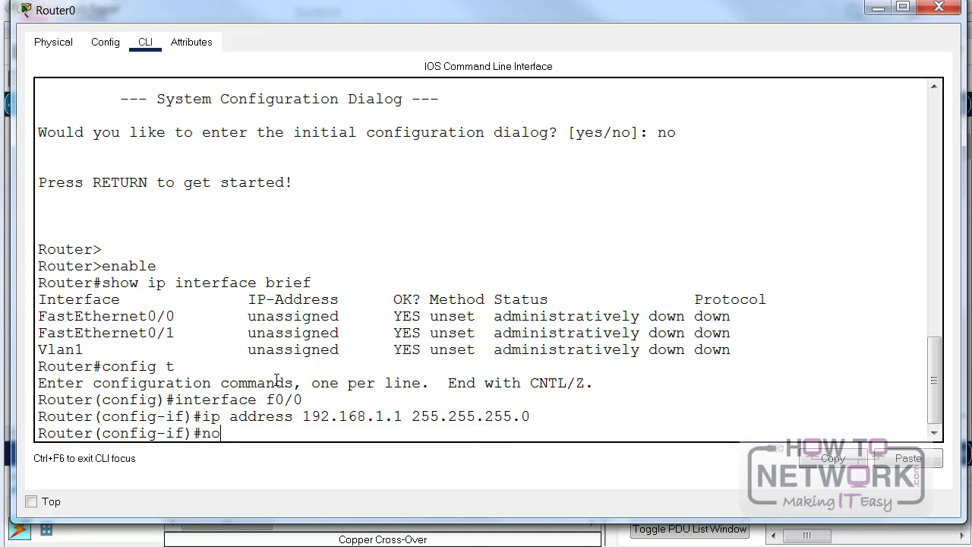
pyautogui.write(' shutdown')
pyautogui.press('Return')
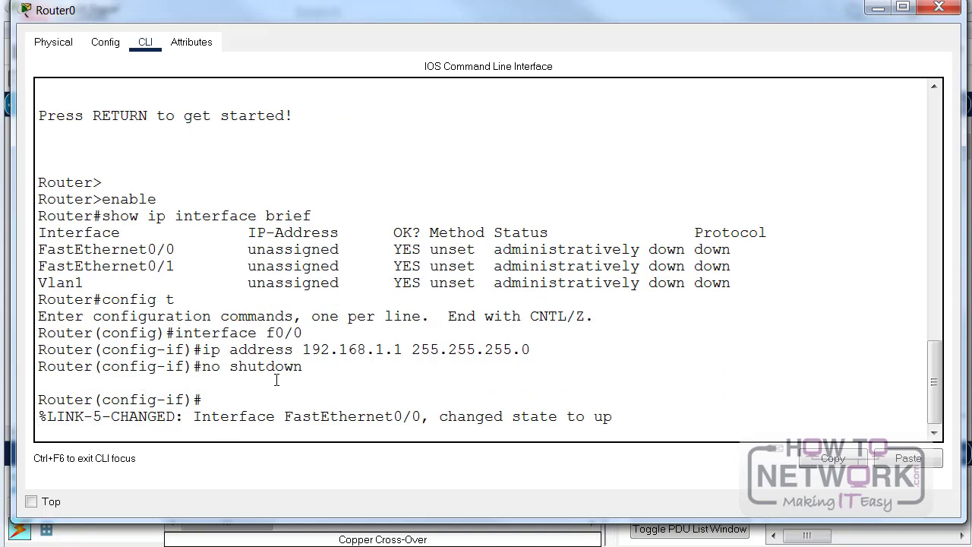
pyautogui.press('Return')
pyautogui.press('Return')
# Create interface Loopback0 with address 172.16.1.1 255.255.0.0 on Router0.
pyautogui.write('interface')
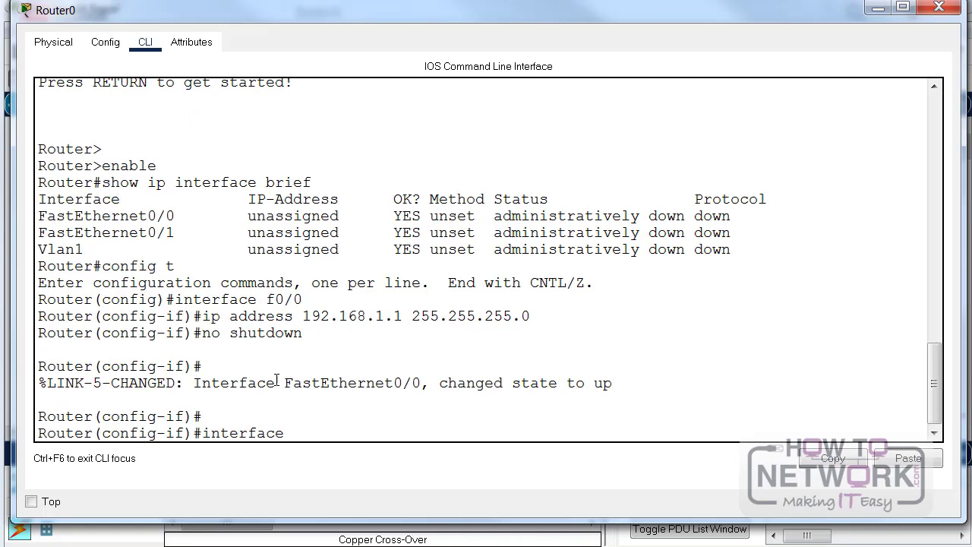
pyautogui.write(' loopback 0')
pyautogui.press('Return')
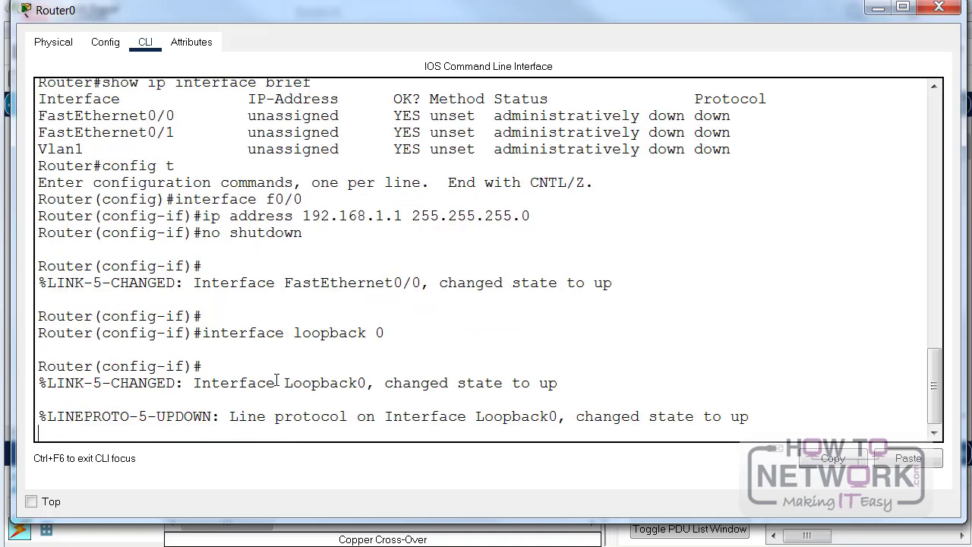
pyautogui.write('i')
pyautogui.press('Return')
pyautogui.press('Return')
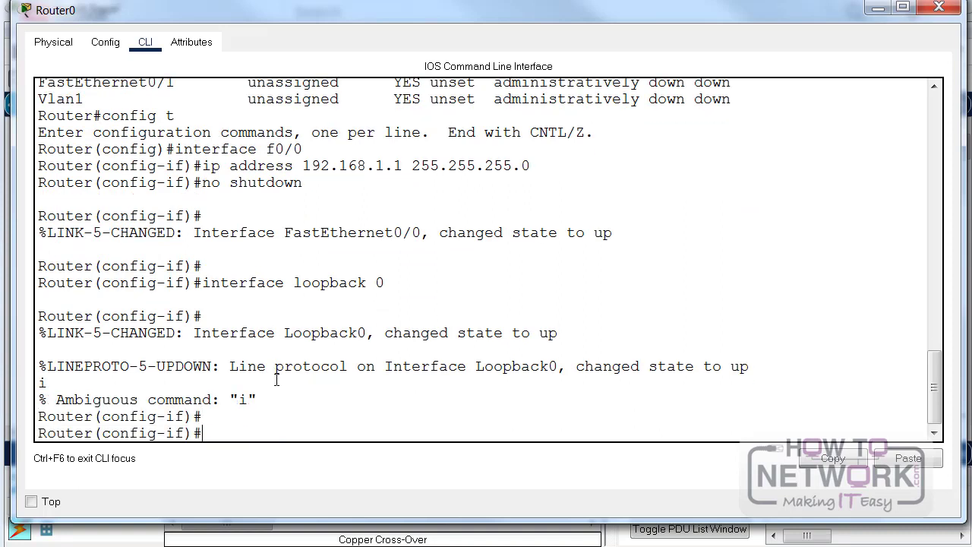
pyautogui.write('ip address ')
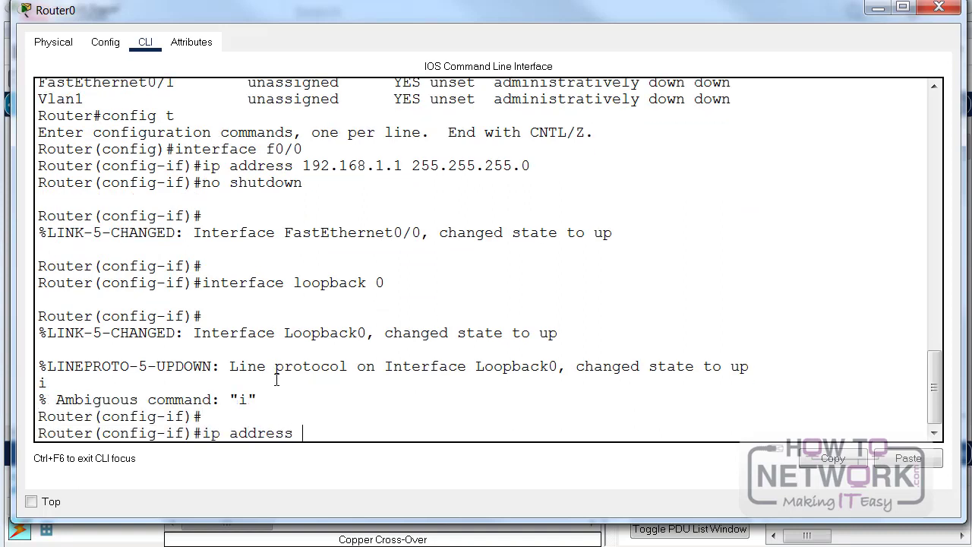
pyautogui.write('172.16.1.1 255.255.0')
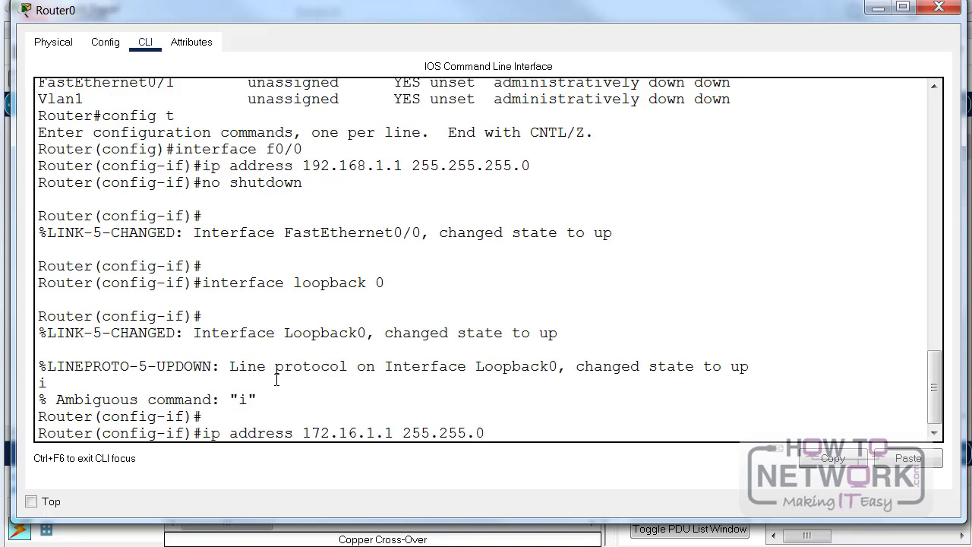
pyautogui.write('.0')
pyautogui.press('Return')
pyautogui.press('Return')
pyautogui.press('Return')
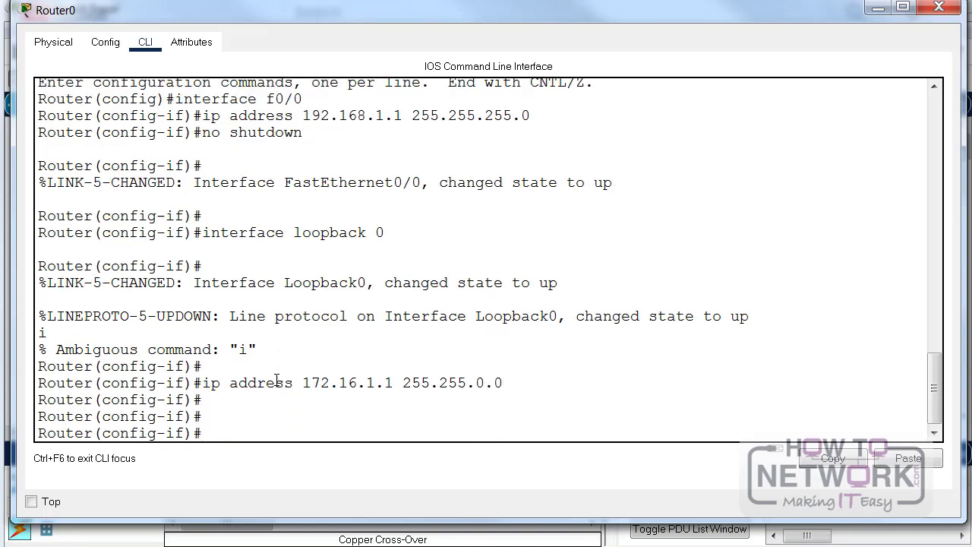
# End configuration on Router0, close its window and open Router1.
pyautogui.write('end')
pyautogui.press('Return')
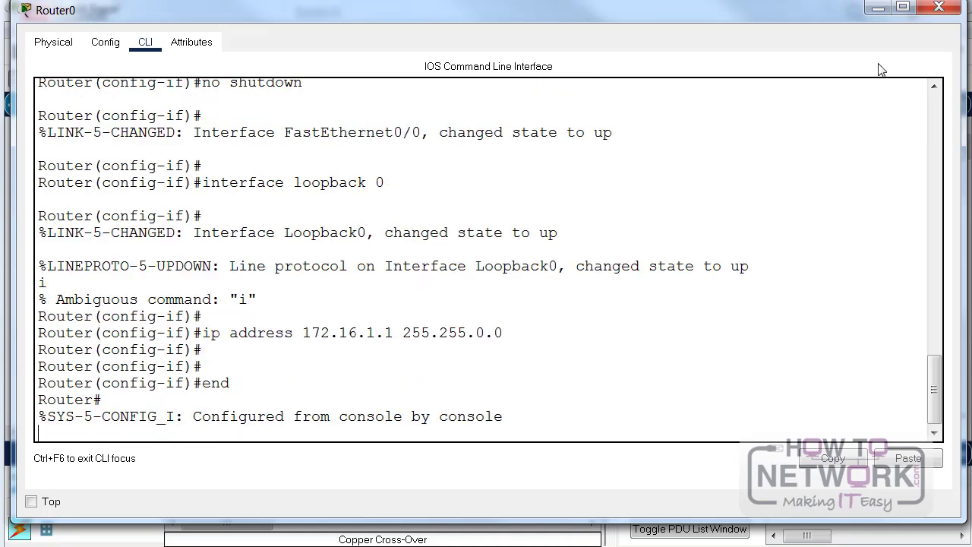
pyautogui.click(878, 7)
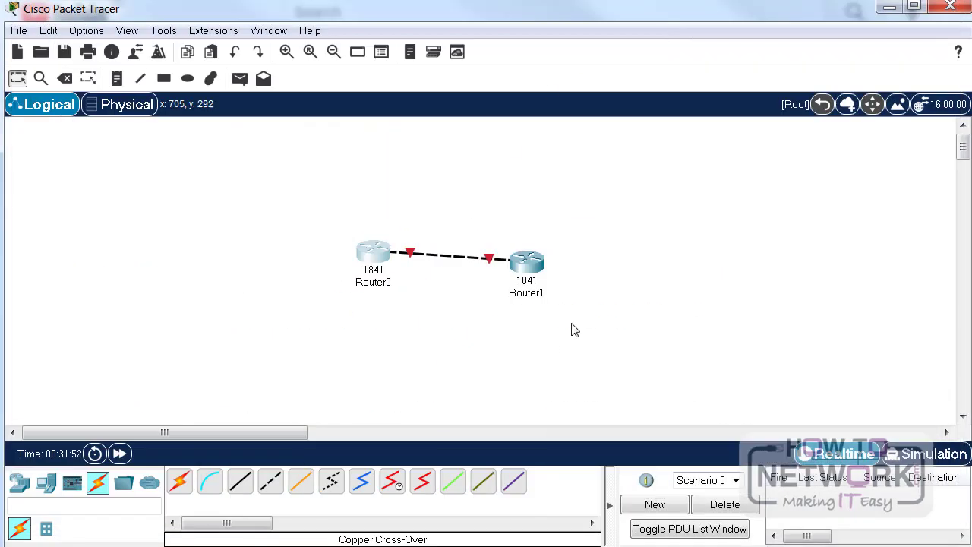
pyautogui.click(537, 267)
# Open Router1's CLI in a moved, widened window and decline the setup dialog with 'no'.
pyautogui.click(545, 51)
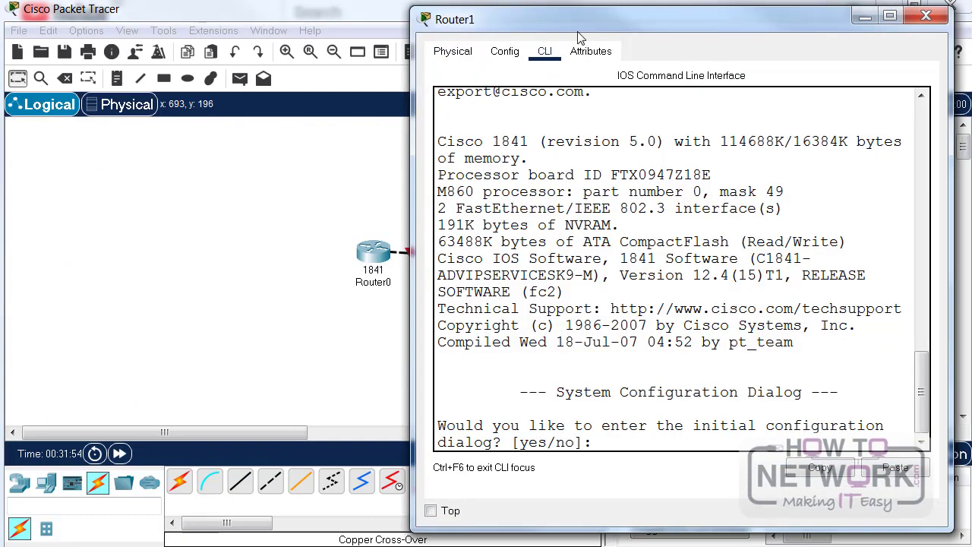
pyautogui.moveTo(579, 37); pyautogui.dragTo(177, 28)
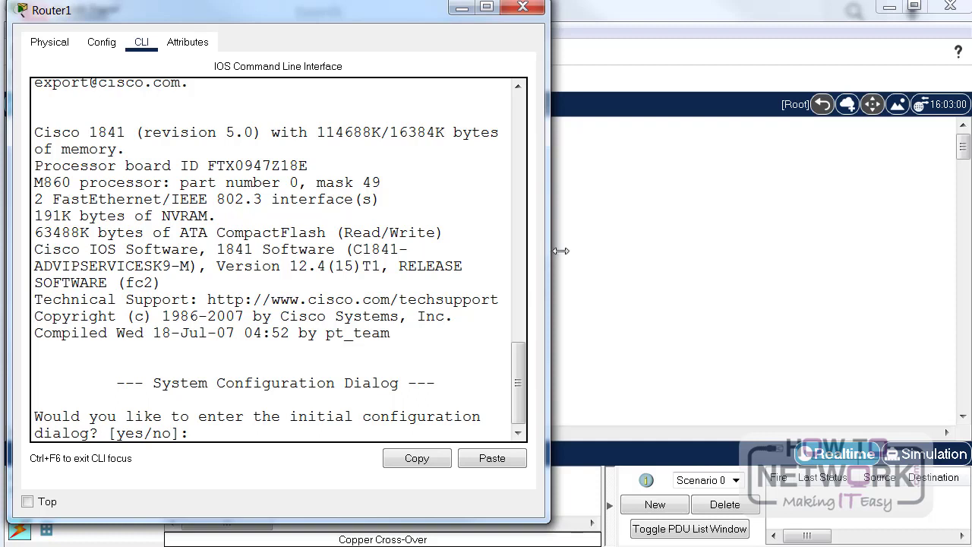
pyautogui.moveTo(547, 248); pyautogui.dragTo(971, 303)
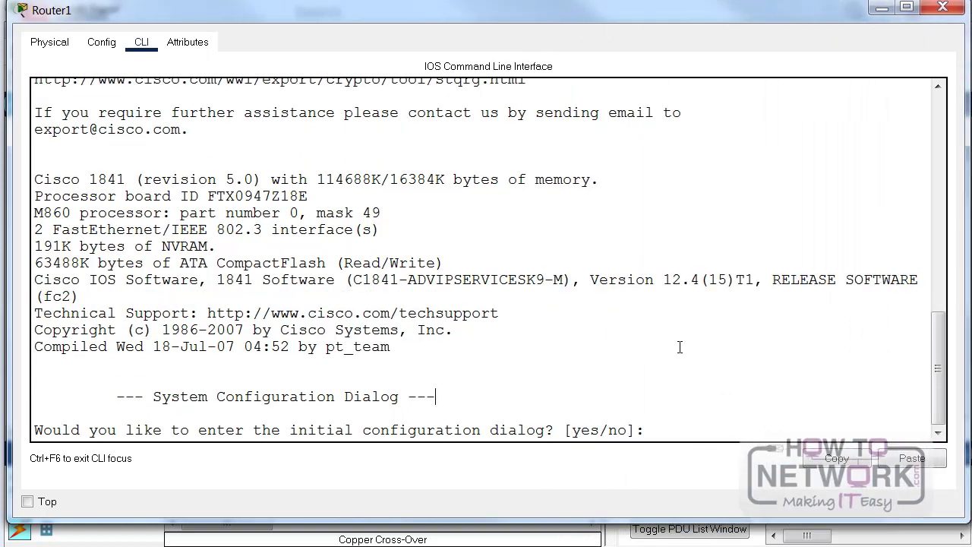
pyautogui.write('no')
pyautogui.press('Return')
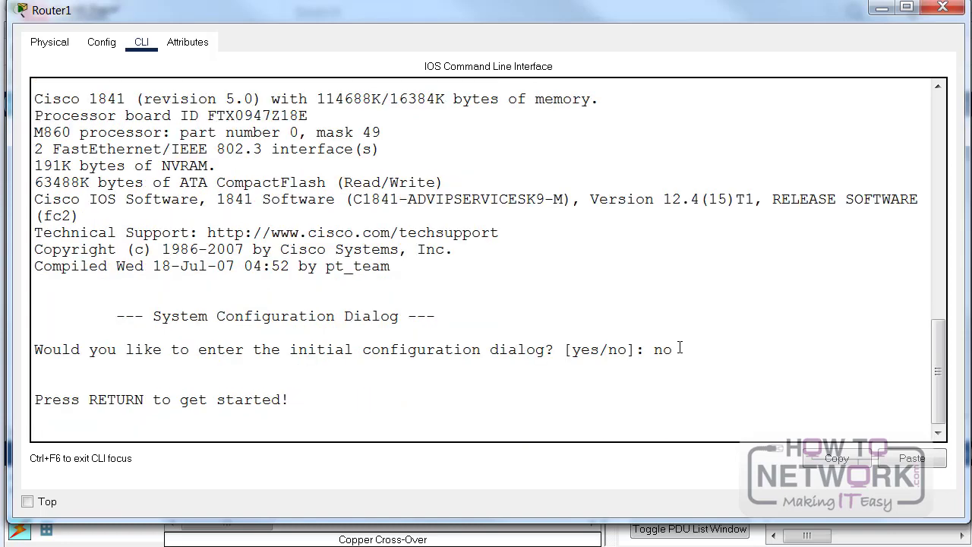
pyautogui.press('Return')
# Enter privileged and global configuration mode on Router1 with enable and conf t.
pyautogui.write('en')
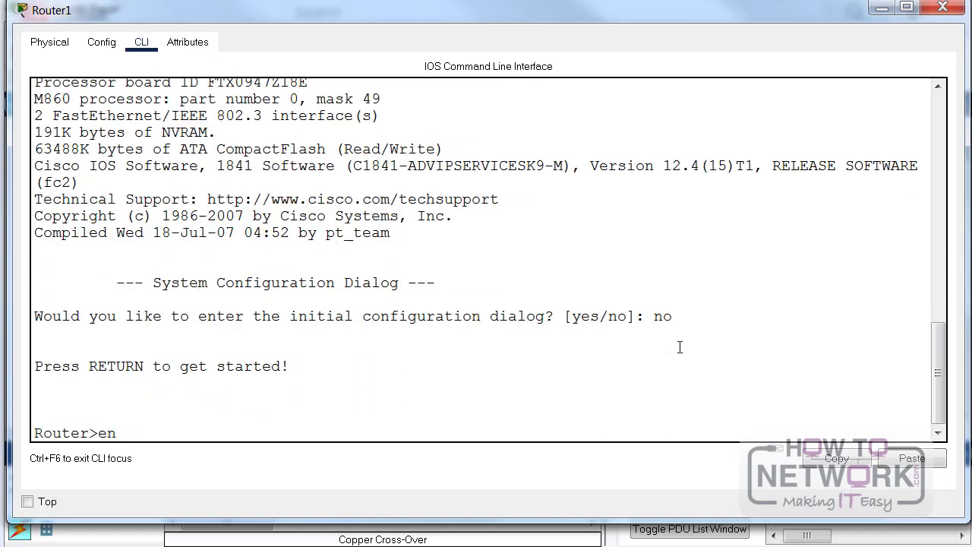
pyautogui.write('able')
pyautogui.press('Return')
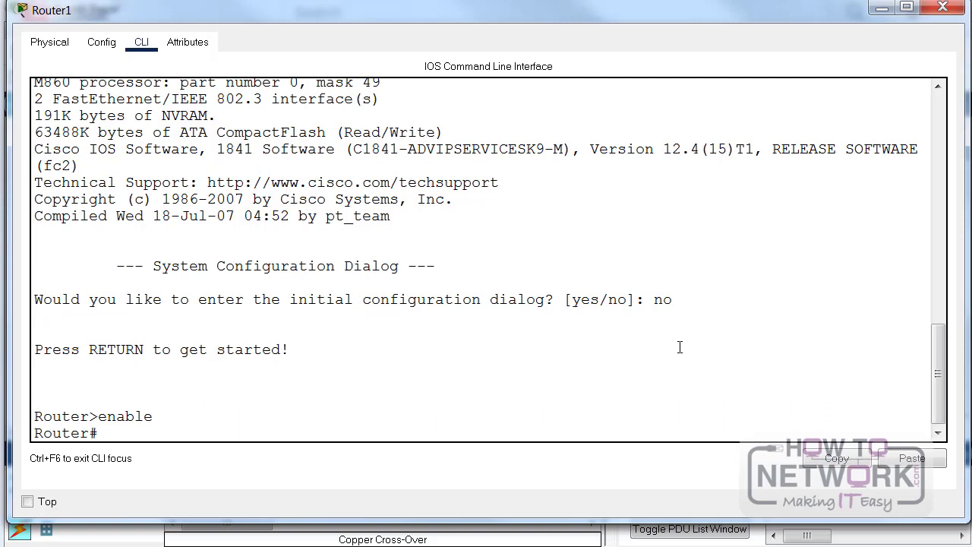
pyautogui.write('config t')
pyautogui.press('Return')
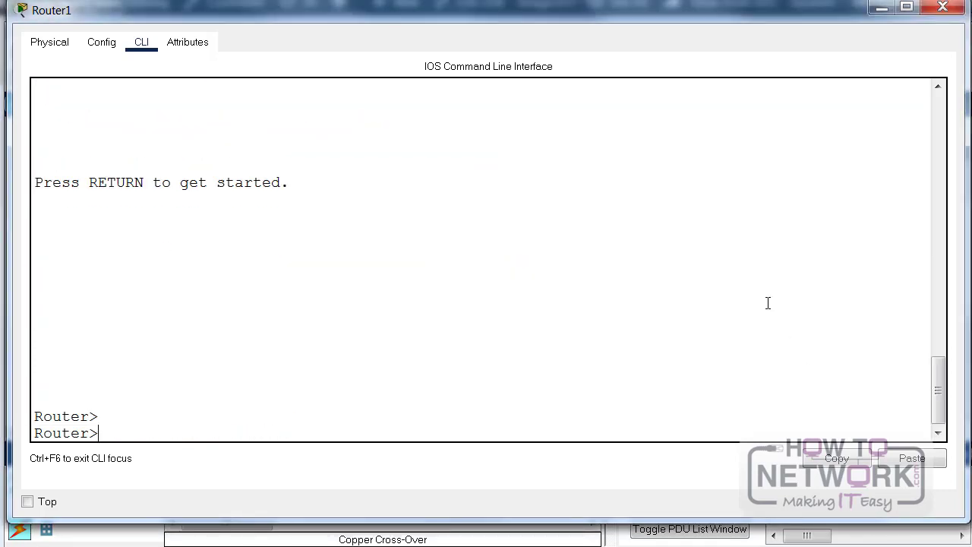
pyautogui.write('enable')
pyautogui.press('Return')
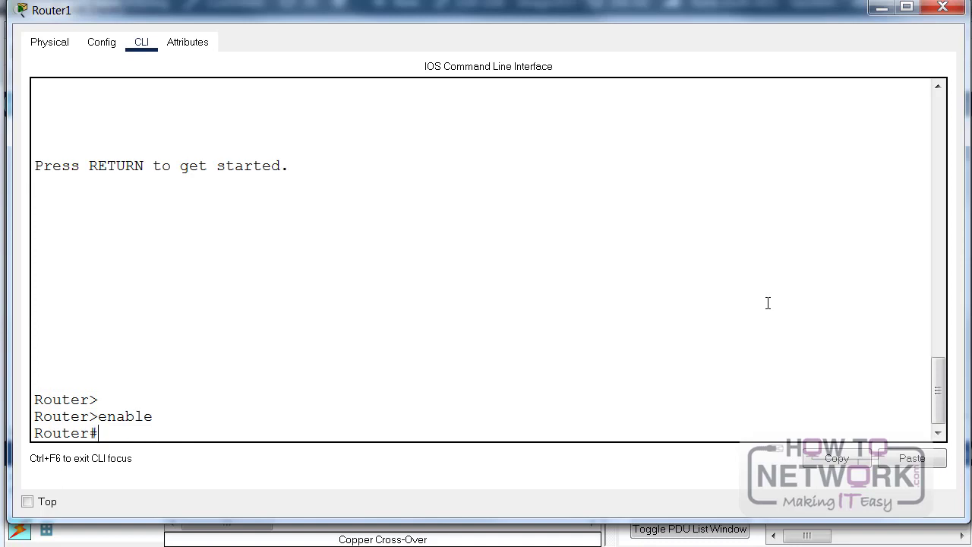
pyautogui.write('conf')
pyautogui.write(' t')
pyautogui.press('Return')
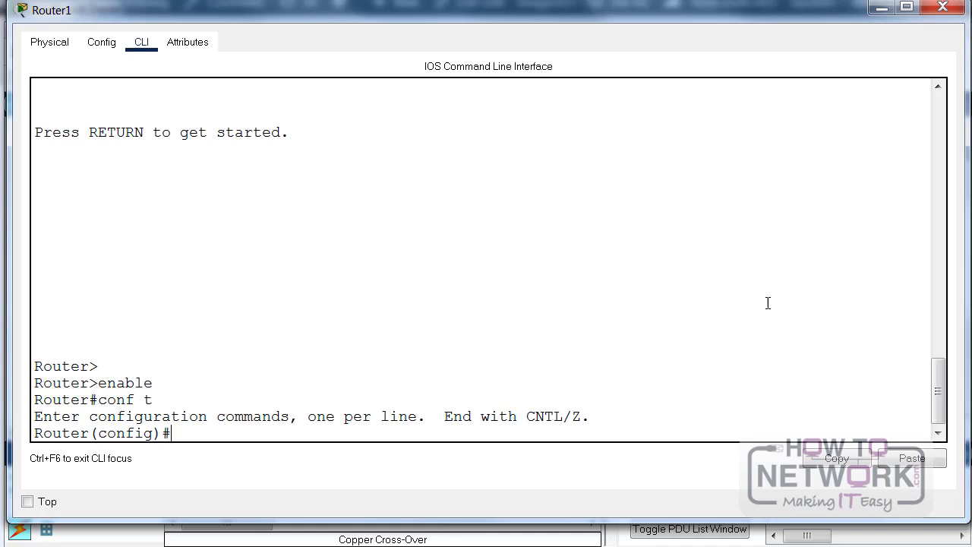
# Under int f0/0, set 192.168.1.2 255.255.255.0 and no shutdown, highlighting the line-protocol-up message.
pyautogui.write('int f0/0')
pyautogui.press('Return')
pyautogui.write('ip a')
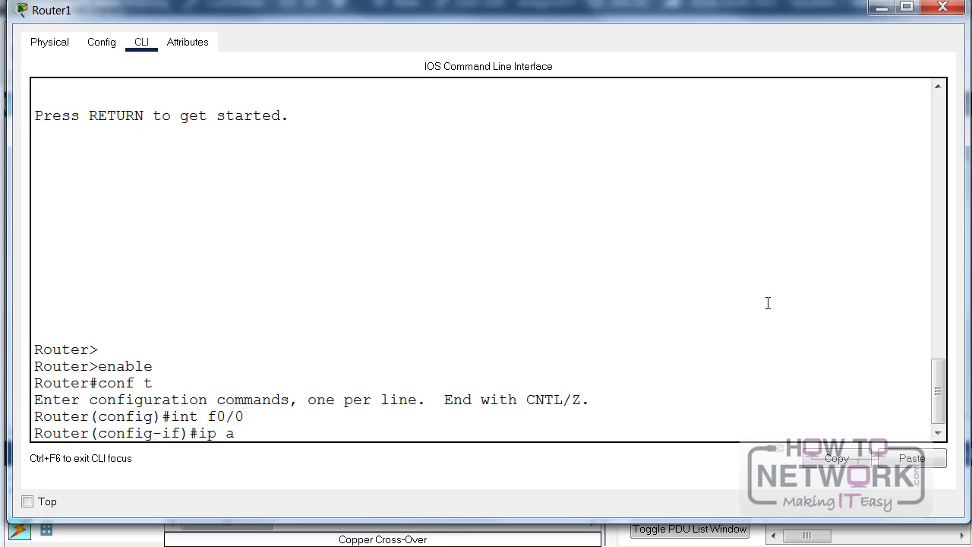
pyautogui.write('ddress 192.168')
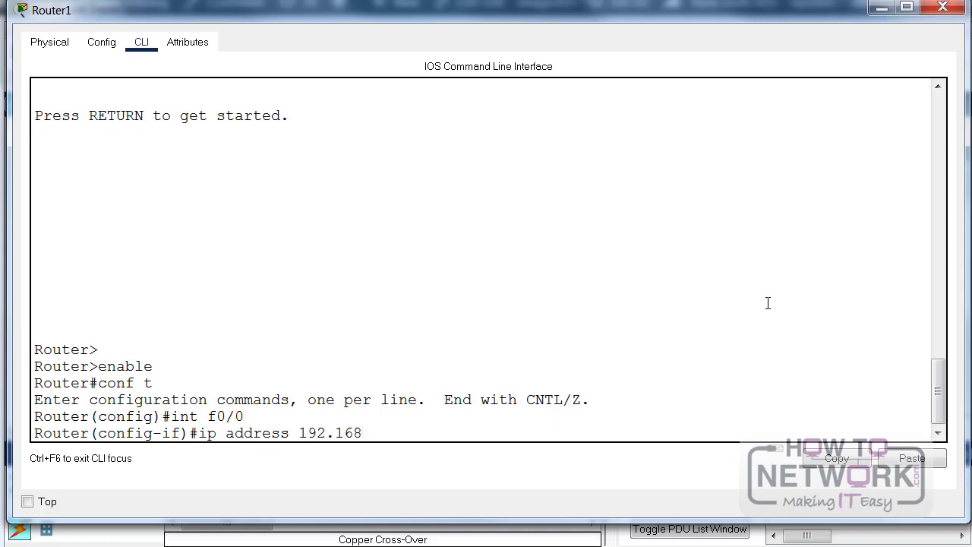
pyautogui.write('.1.2 255.255.255.0')
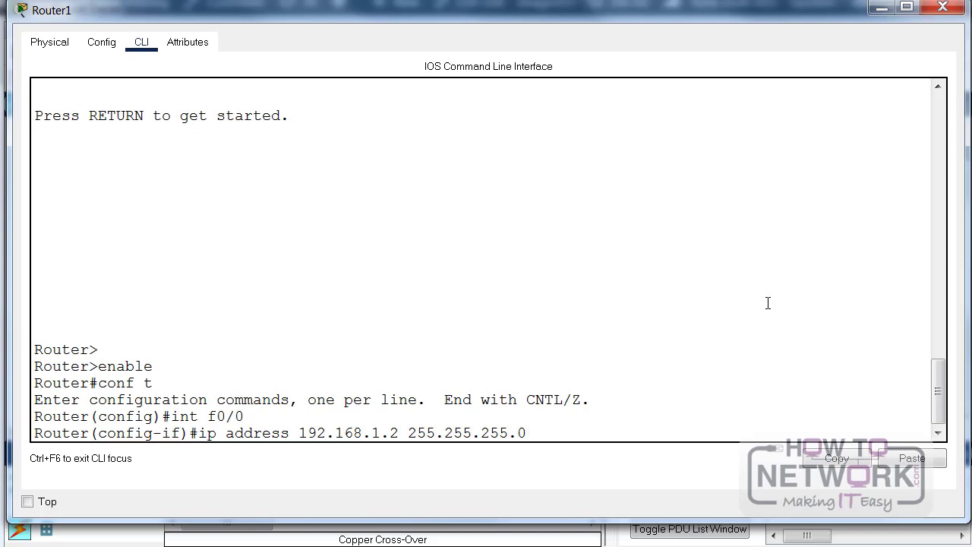
pyautogui.press('Return')
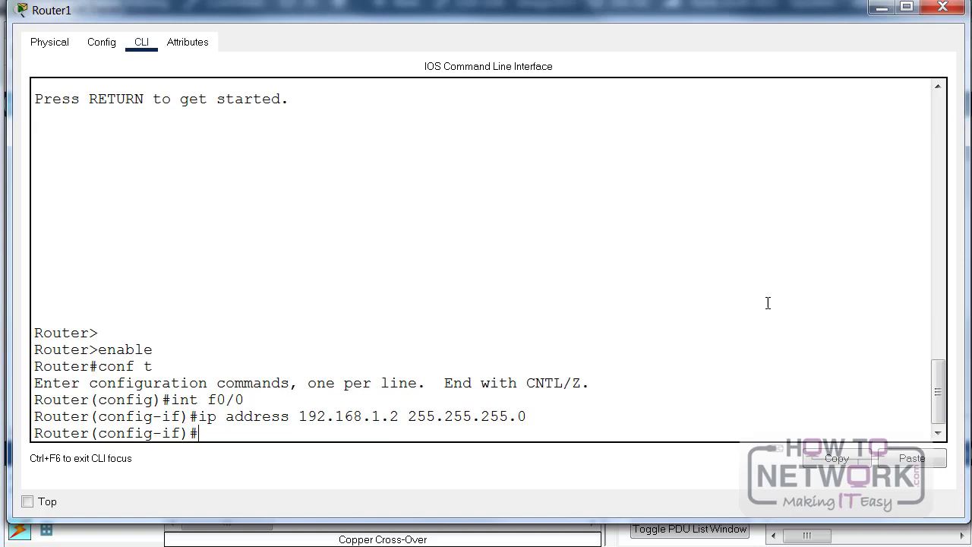
pyautogui.write('no shutdown')
pyautogui.press('Return')
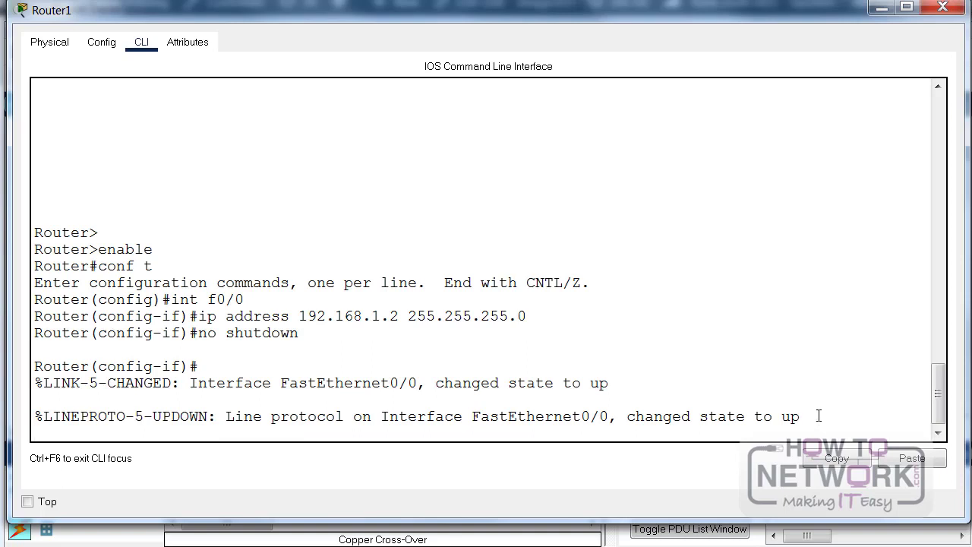
pyautogui.moveTo(818, 415); pyautogui.dragTo(126, 417)
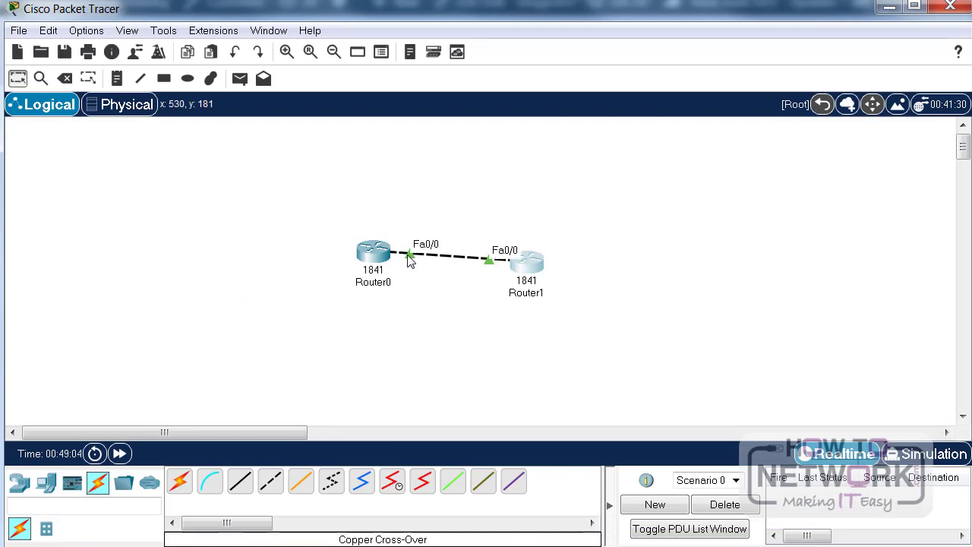
# Check the link status lights at Router0 on the topology.
pyautogui.moveTo(371, 258)
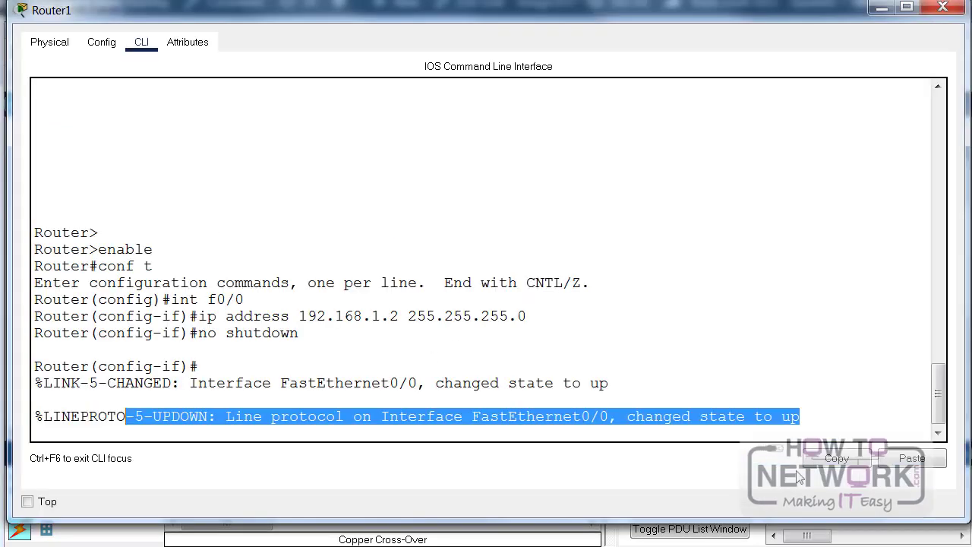
# On Router1, exit interface mode, run router rip with network 192.168.1.0, then end.
pyautogui.click(719, 319)
pyautogui.press('Return')
pyautogui.press('Return')
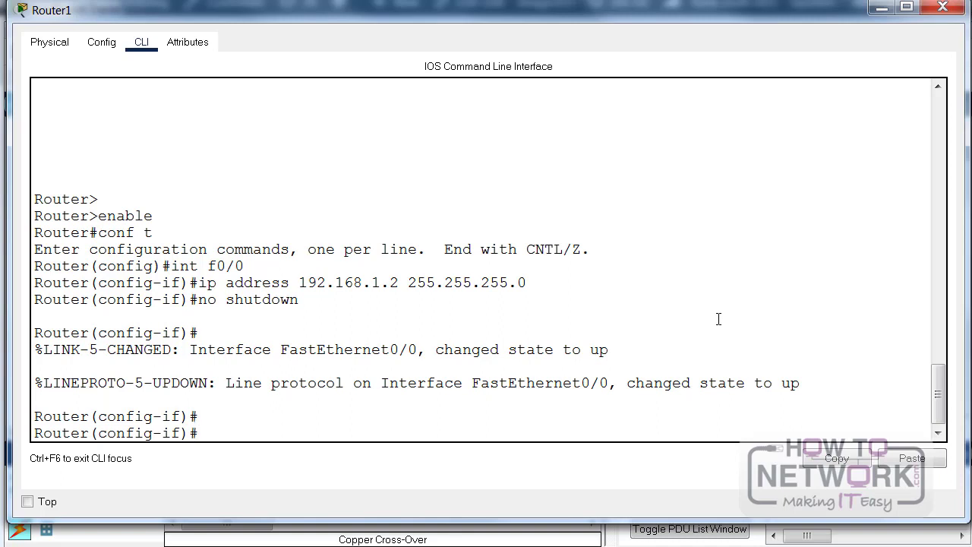
pyautogui.write('exit')
pyautogui.press('Return')
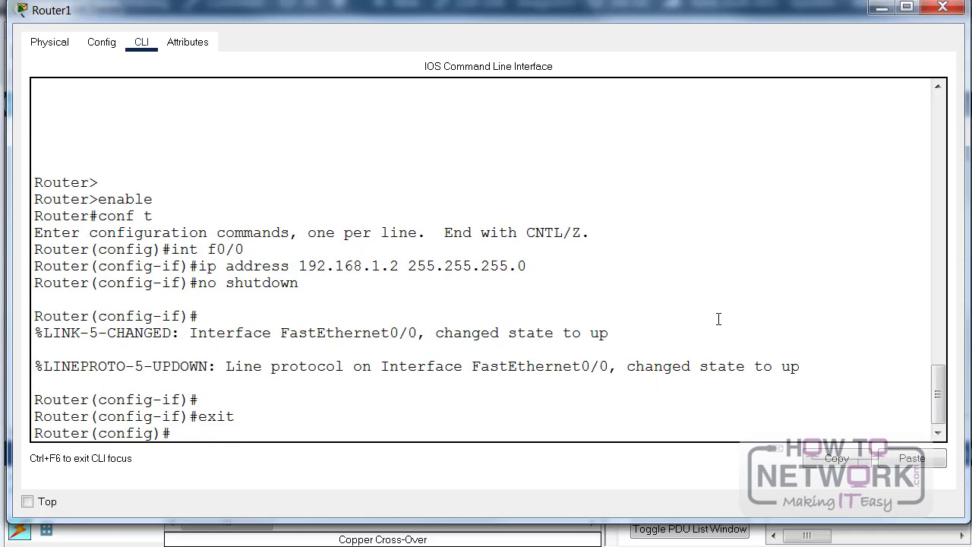
pyautogui.write('router rip')
pyautogui.press('Return')
pyautogui.write('net')
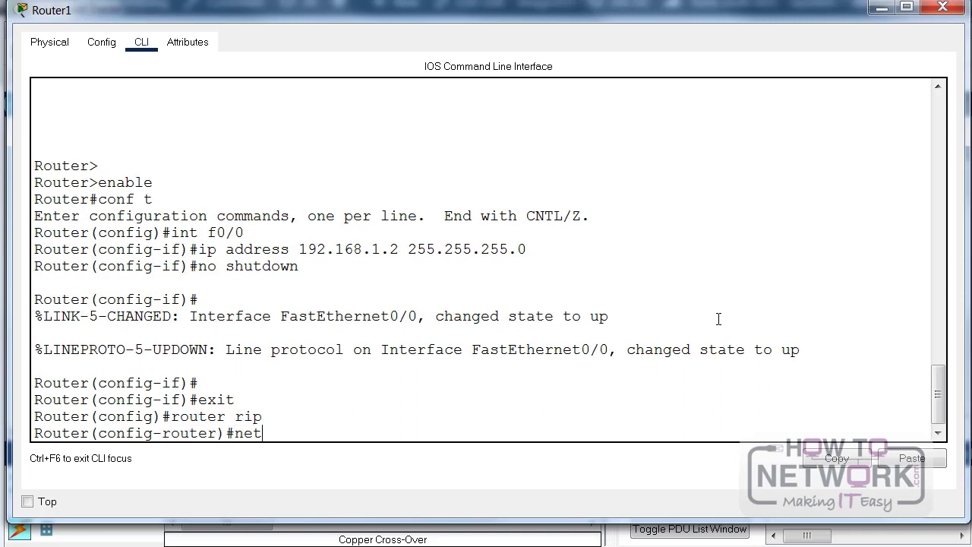
pyautogui.write('work 192.168.')
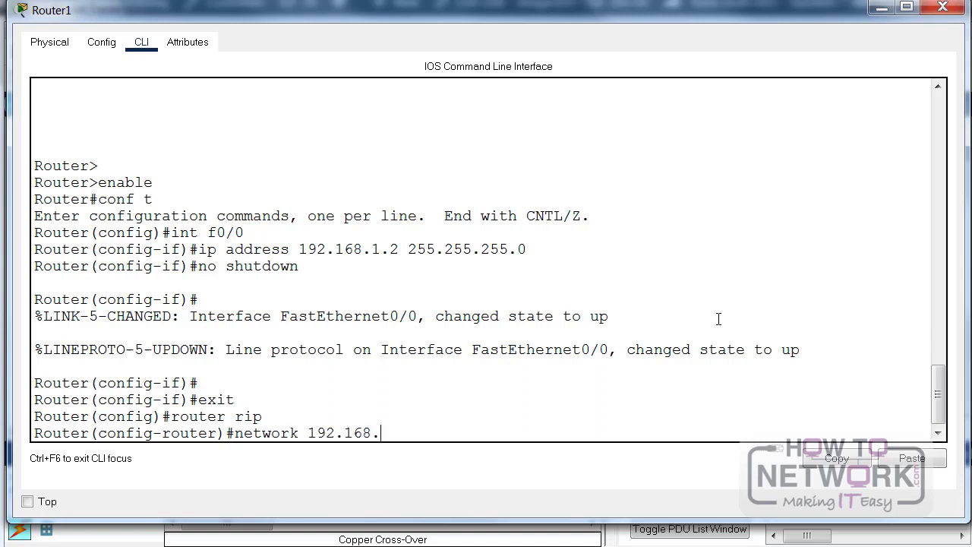
pyautogui.write('1.0')
pyautogui.press('Return')
pyautogui.write('end')
pyautogui.press('Return')
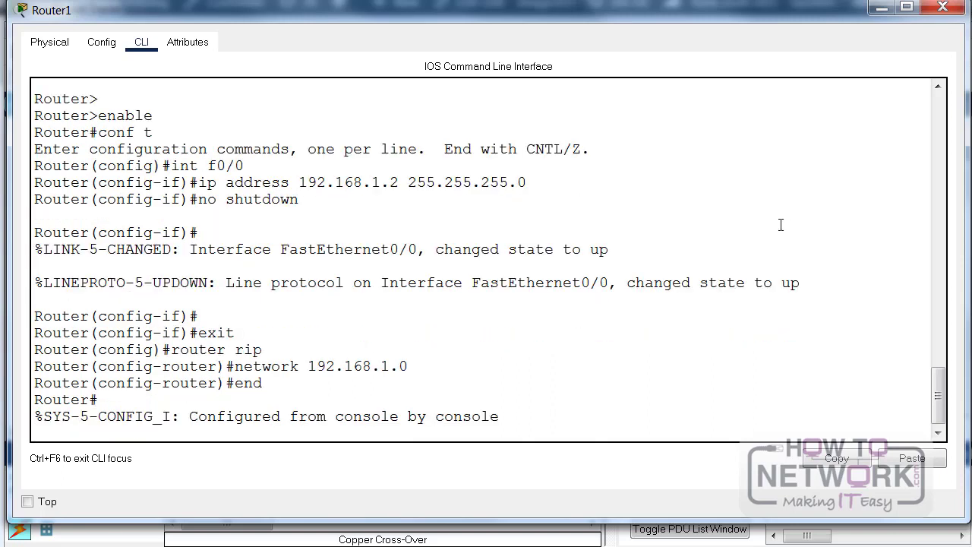
# On Router0, enter privileged and global configuration mode and start RIP configuration with router rip.
pyautogui.press('Return')
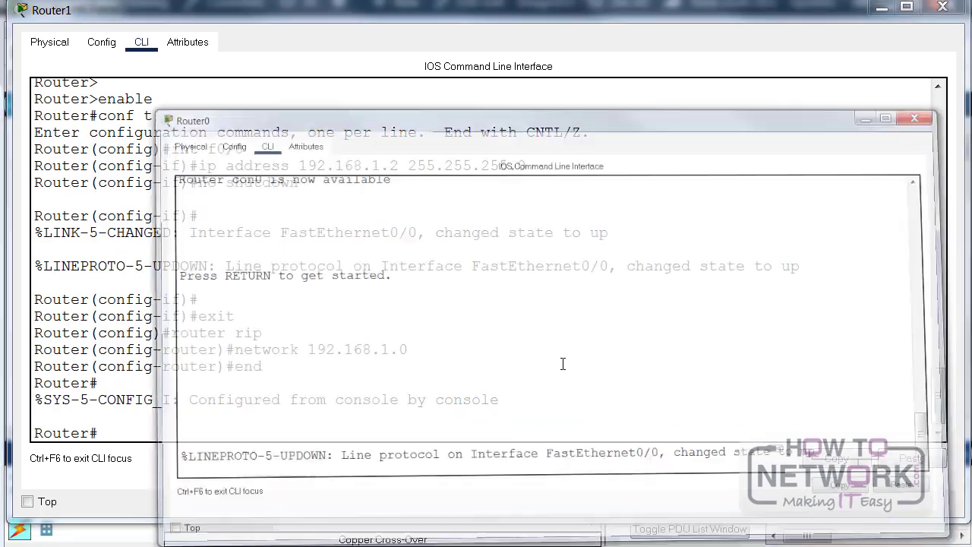
pyautogui.press('Return')
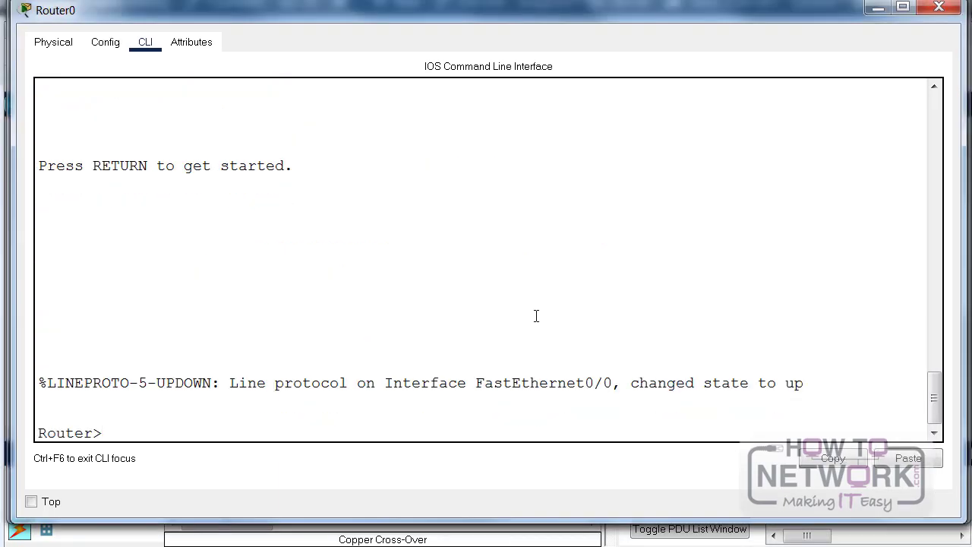
pyautogui.write('enable')
pyautogui.press('Return')
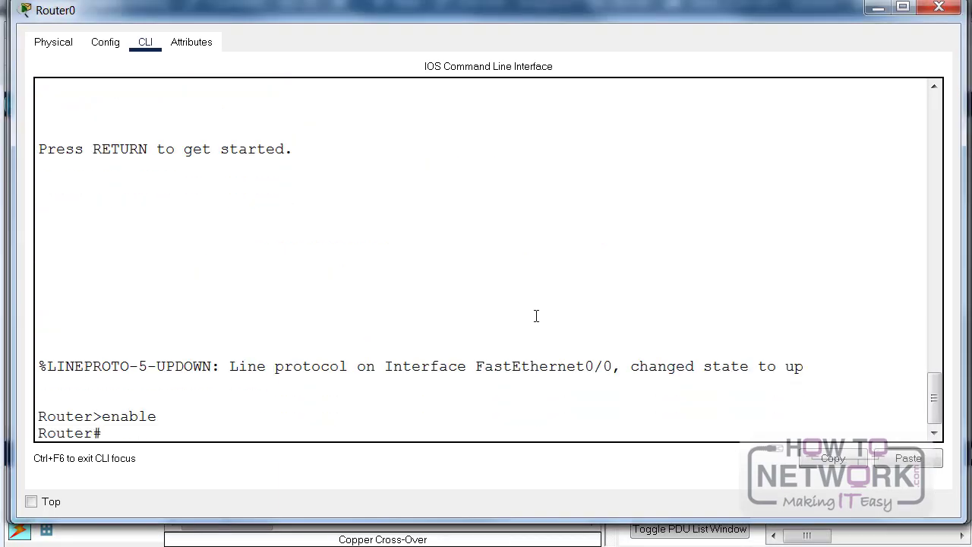
pyautogui.write('conf t')
pyautogui.press('Return')
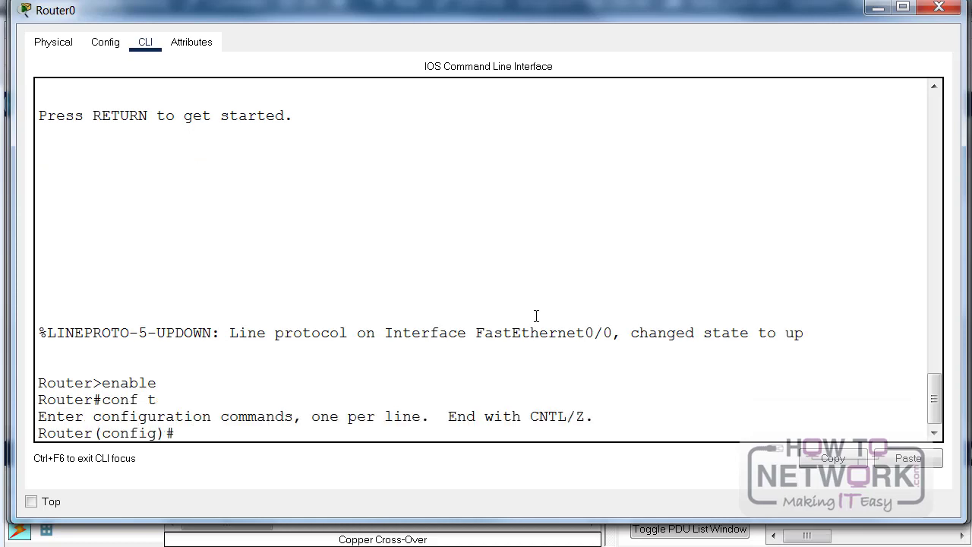
pyautogui.write('router rip')
pyautogui.press('Return')
# Advertise networks 172.16.0.0 and 192.168.1.0 in RIP, then return to privileged mode.
pyautogui.write('netw')
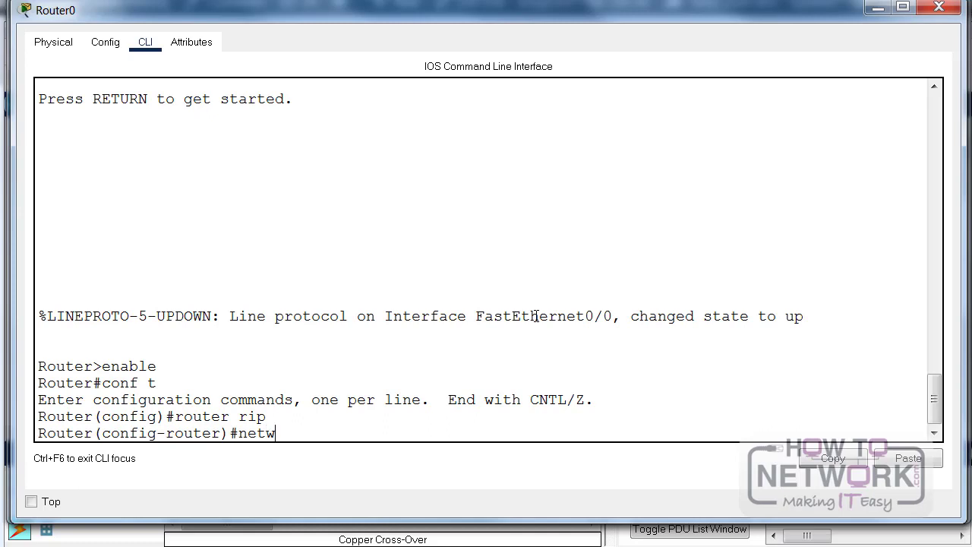
pyautogui.write('ork 172.16.0.0')
pyautogui.press('Return')
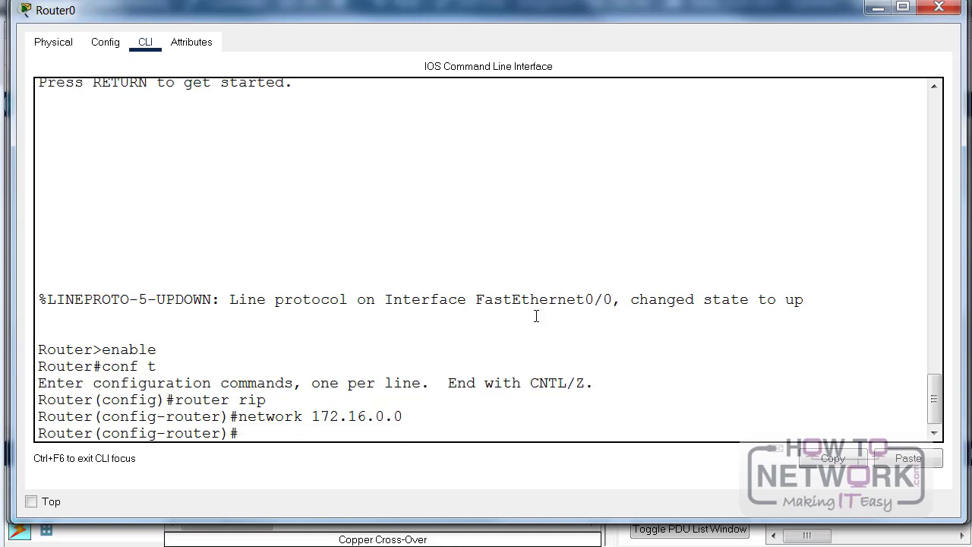
pyautogui.write('network 192.168.1.0')
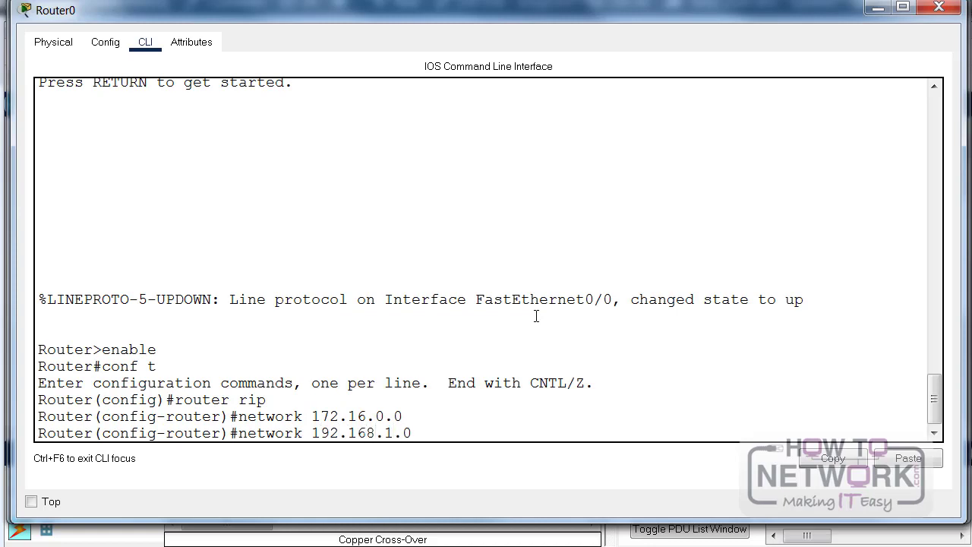
pyautogui.press('Return')
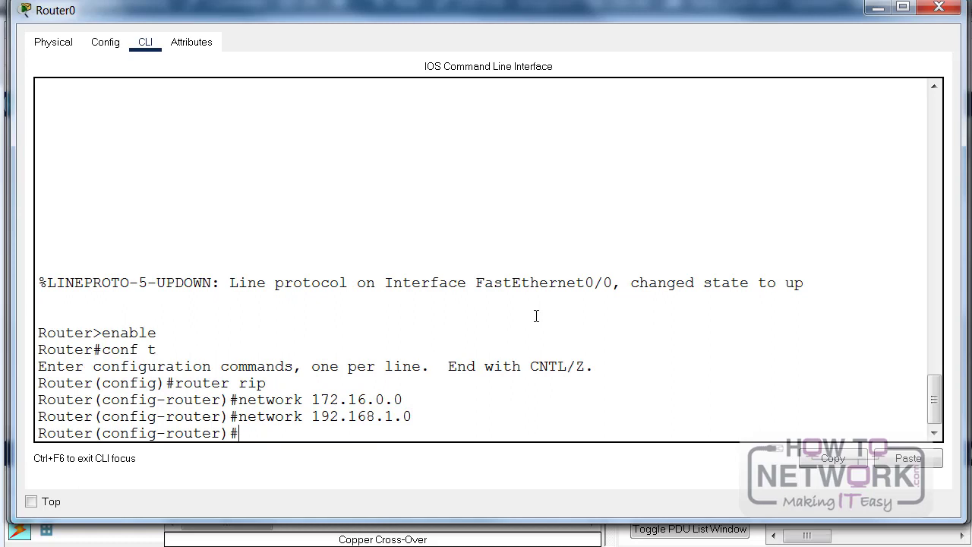
pyautogui.write('end')
pyautogui.press('Return')
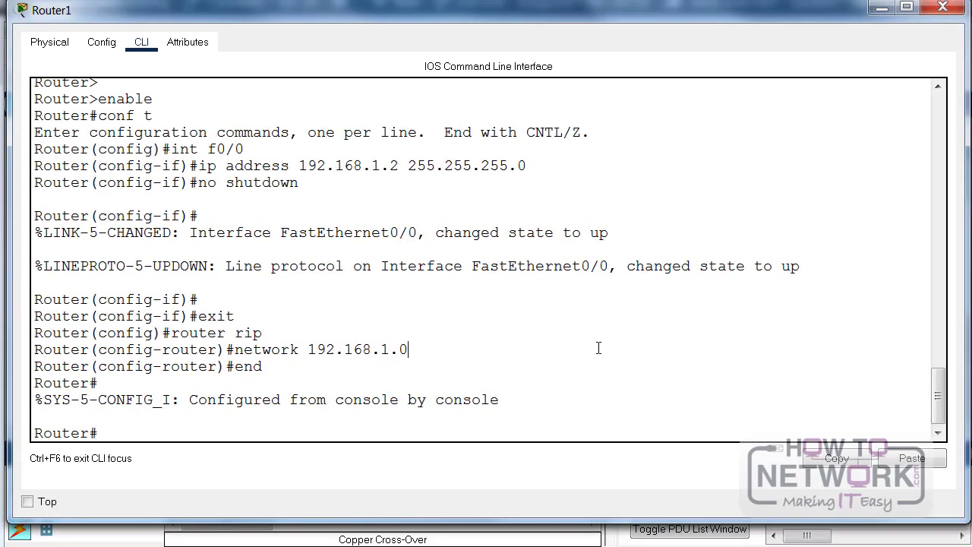
# Display Router1's routing table with show ip route.
pyautogui.press('Return')
pyautogui.press('Return')
pyautogui.press('Return')
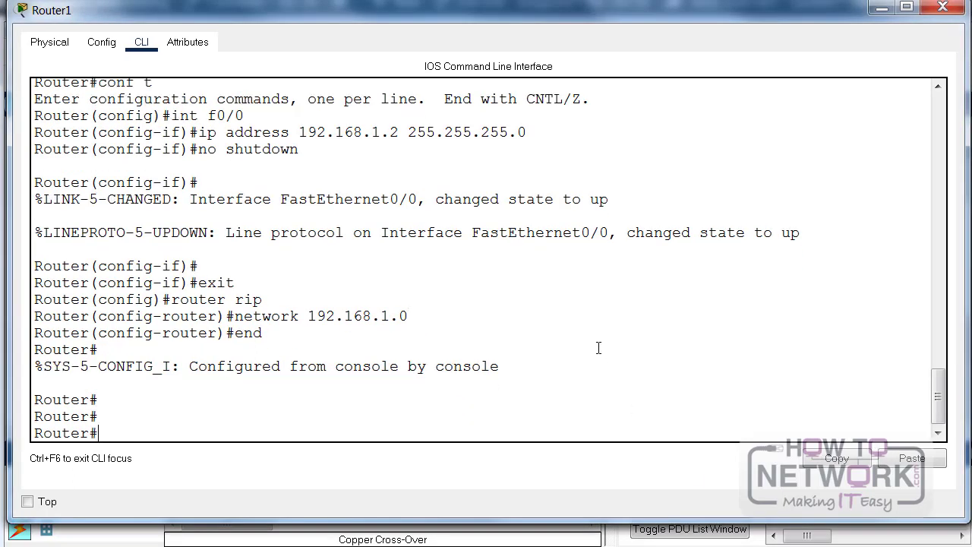
pyautogui.write('show ip route')
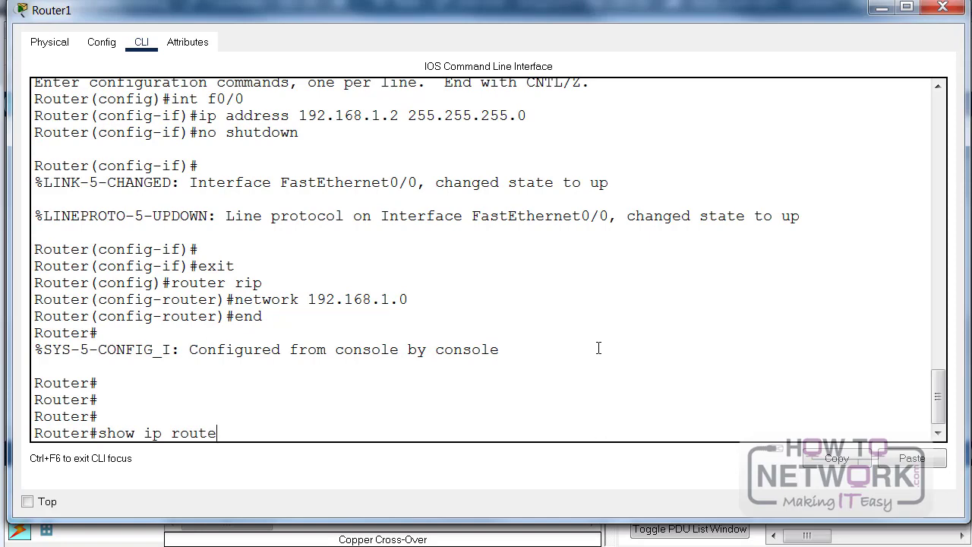
pyautogui.press('Return')
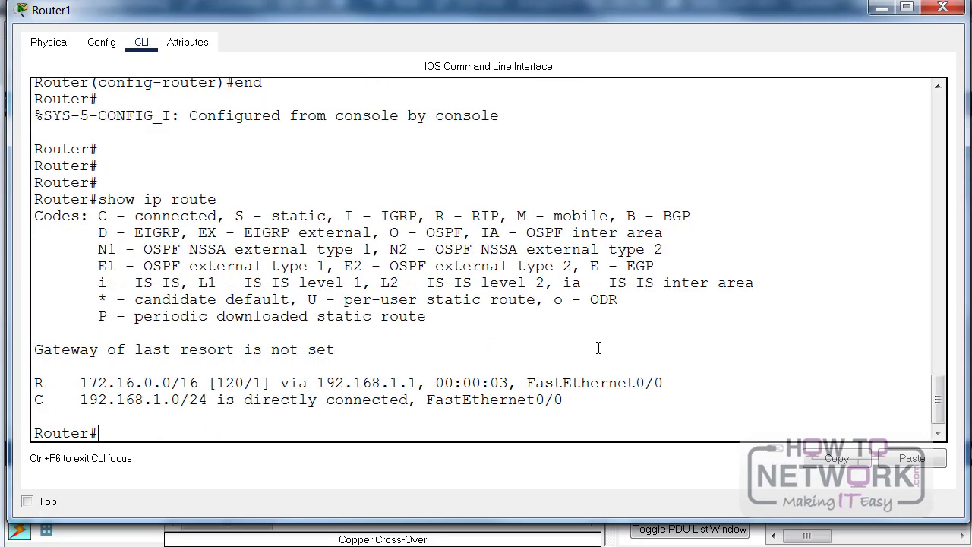
# Highlight the RIP route's 172.16.0.0/16 prefix, distance 120, next hop 192.168.1.1 and FastEthernet0/0 interface.
pyautogui.moveTo(79, 383); pyautogui.dragTo(250, 385)
pyautogui.click(218, 382)
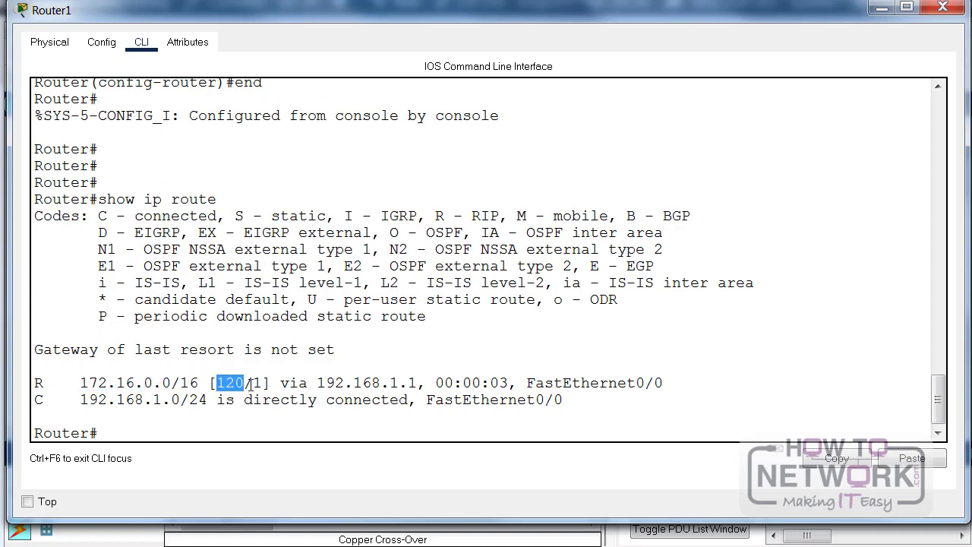
pyautogui.click(252, 383)
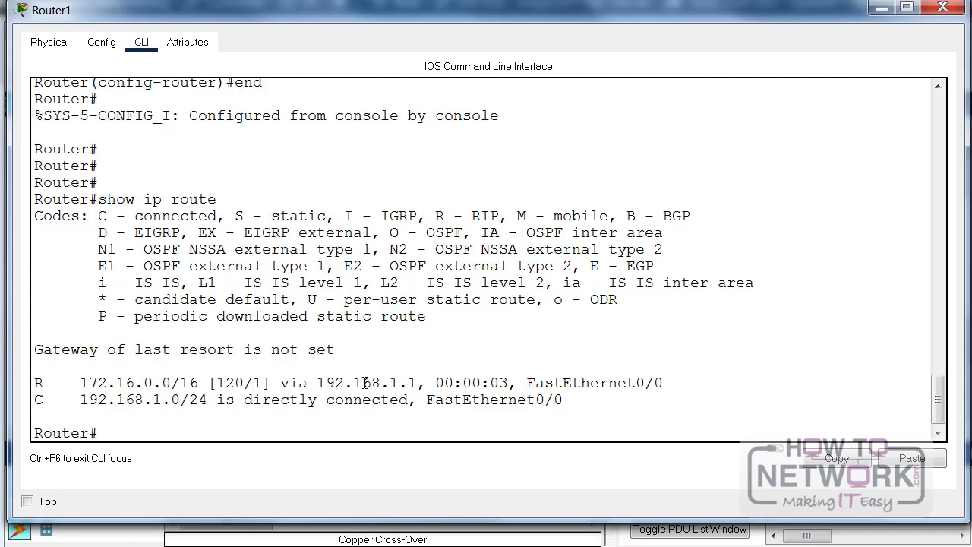
pyautogui.moveTo(317, 382); pyautogui.dragTo(419, 382)
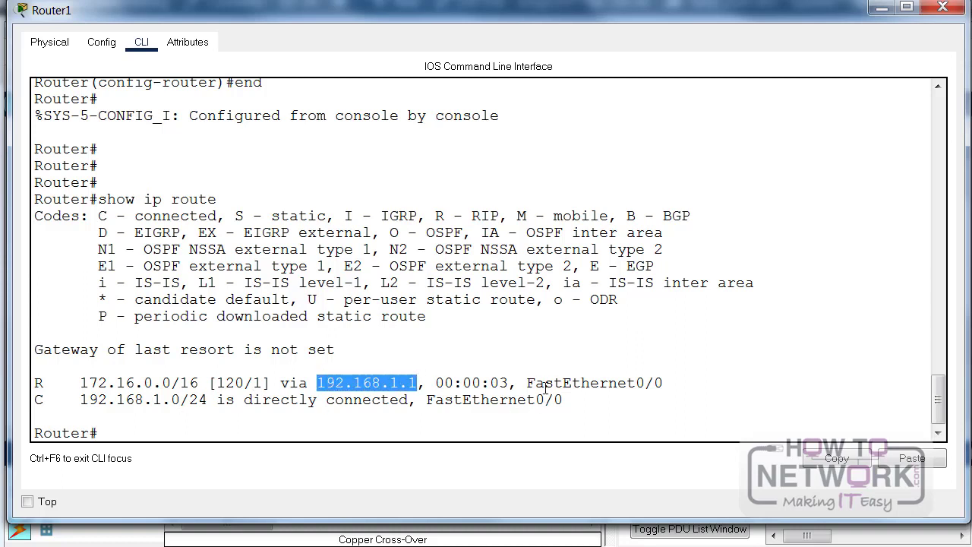
pyautogui.moveTo(527, 383); pyautogui.dragTo(664, 383)
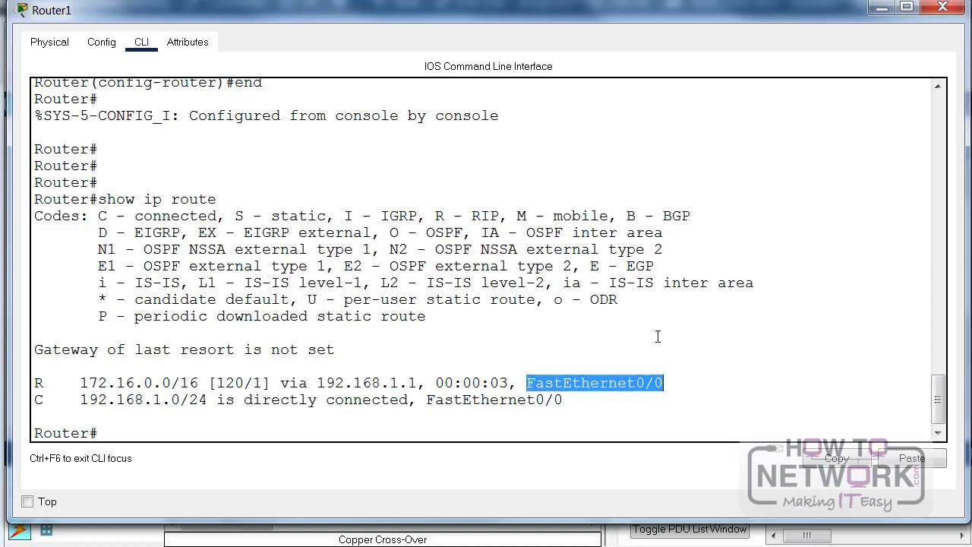
pyautogui.click(658, 336)
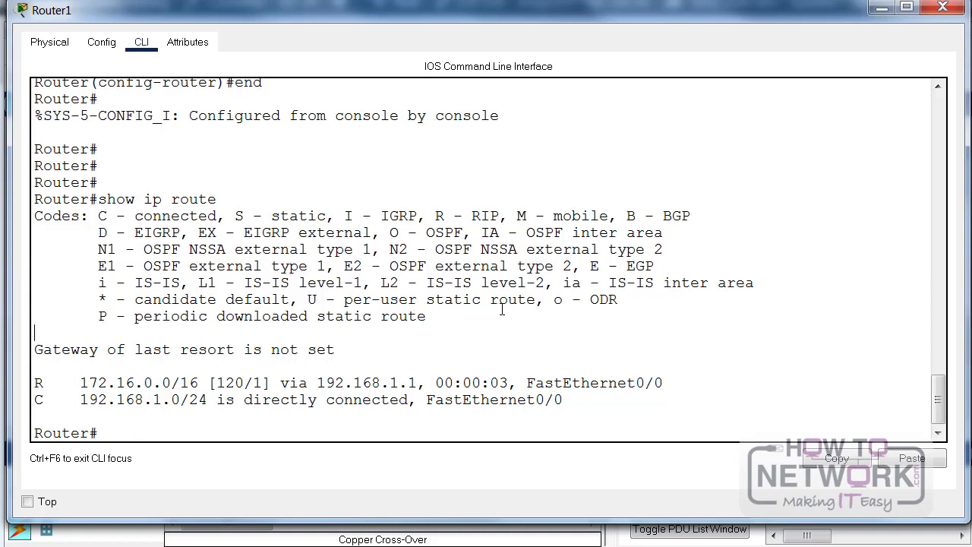